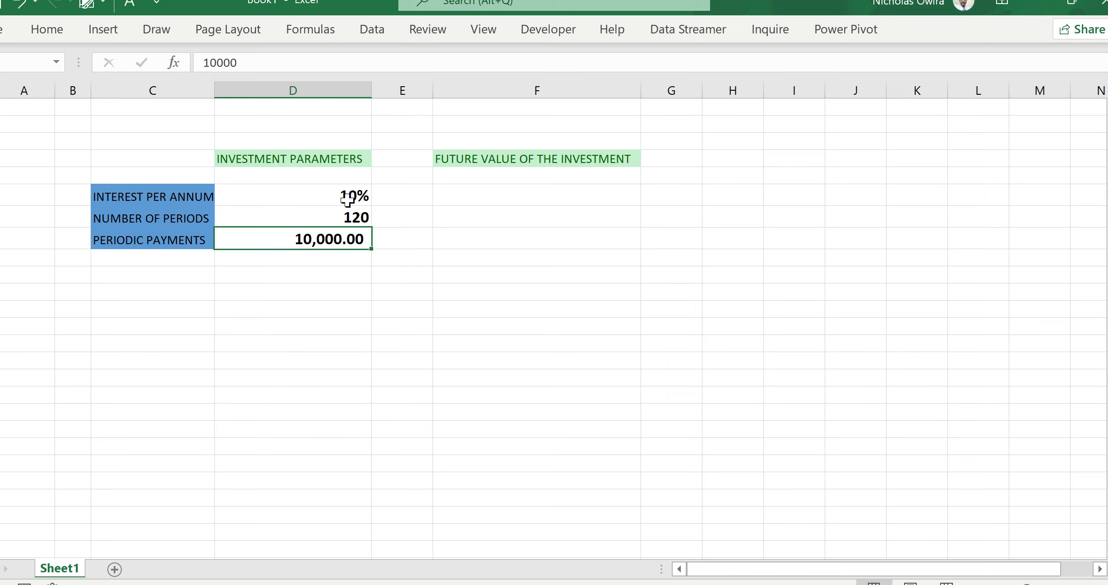
{"action": "left_click", "coordinate": [456, 224]}
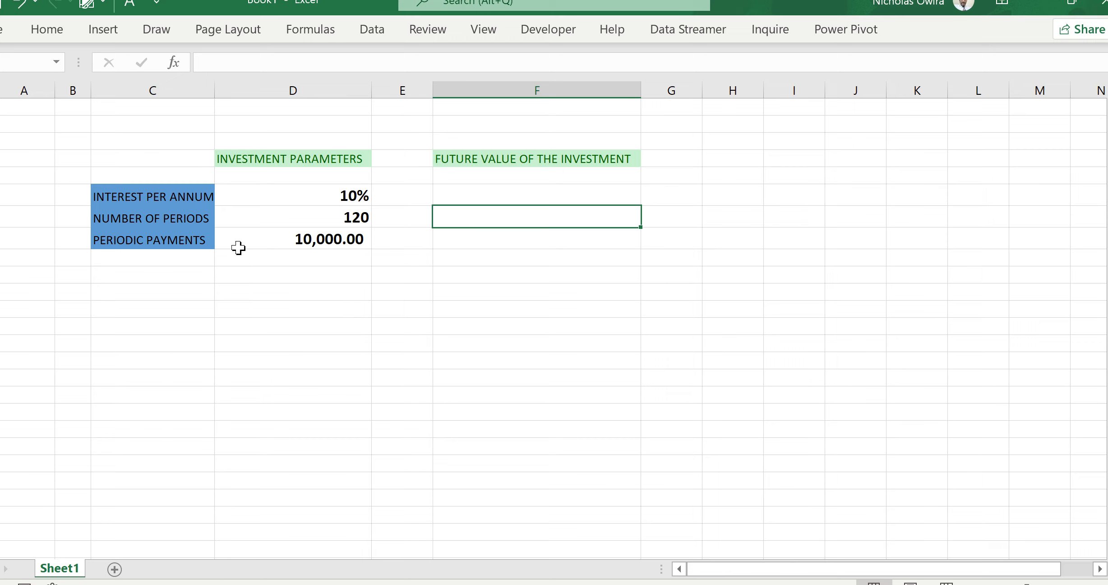
{"action": "left_click", "coordinate": [324, 237]}
{"action": "left_click", "coordinate": [348, 256]}
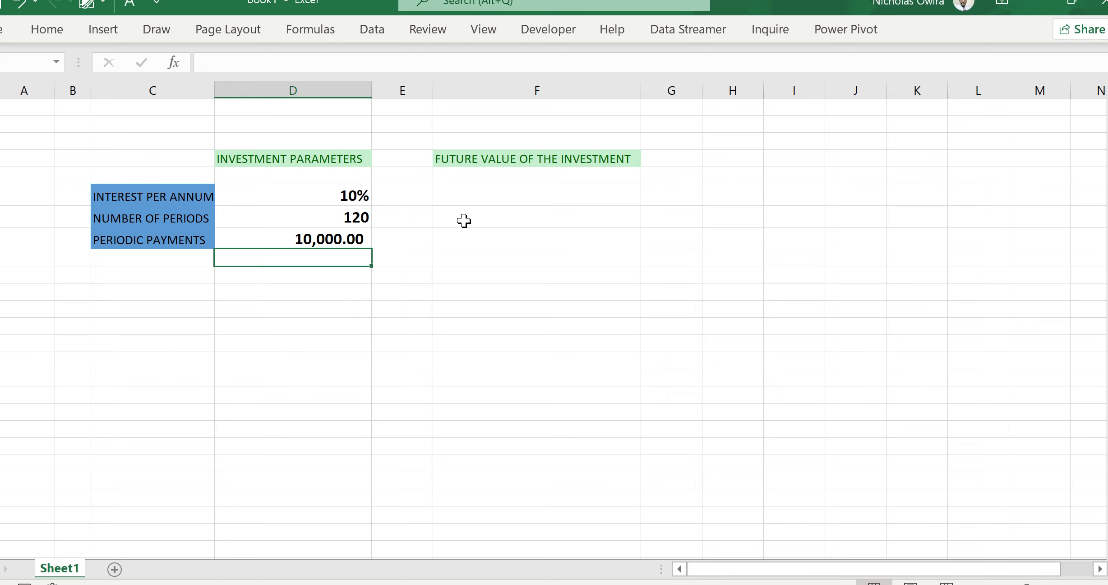
Step: Enter an FV formula in the future value cell using the interest rate, number of periods and periodic payment cells: =FV(D6,D7,D8)
{"action": "left_click", "coordinate": [471, 200]}
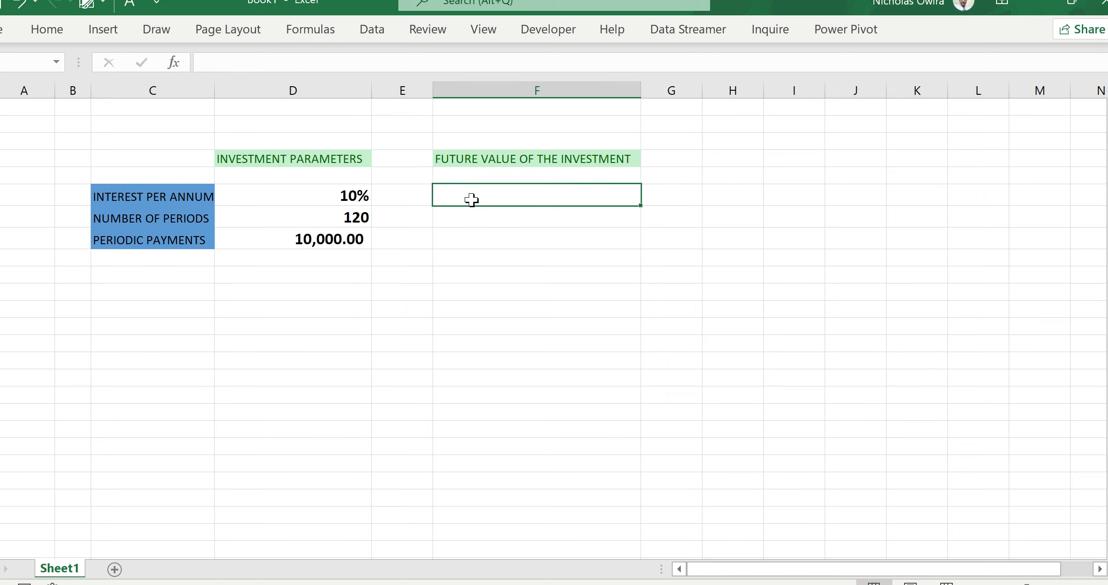
{"action": "type", "text": "="}
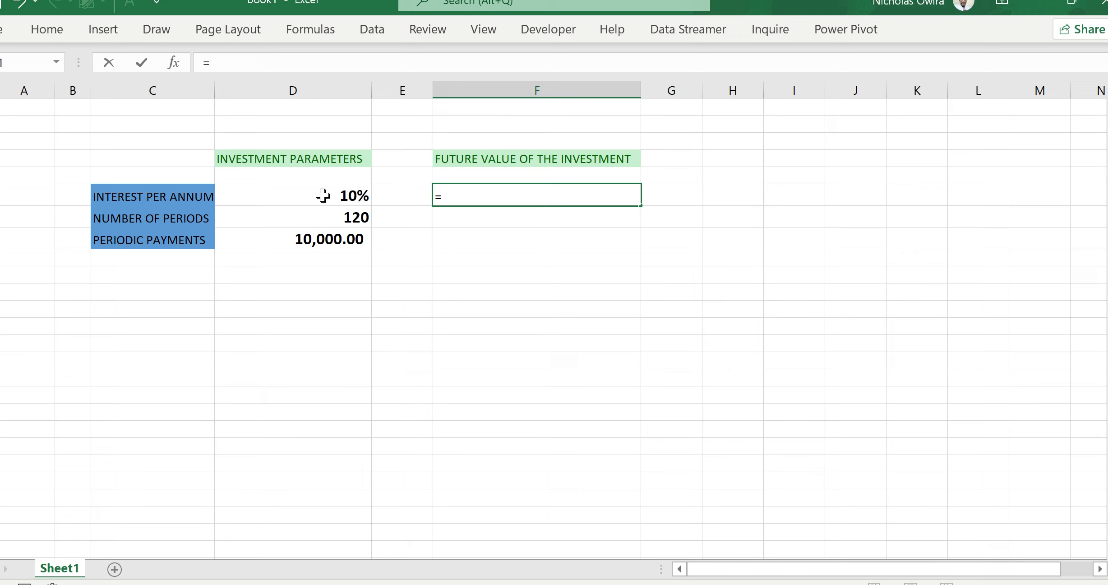
{"action": "type", "text": "FV"}
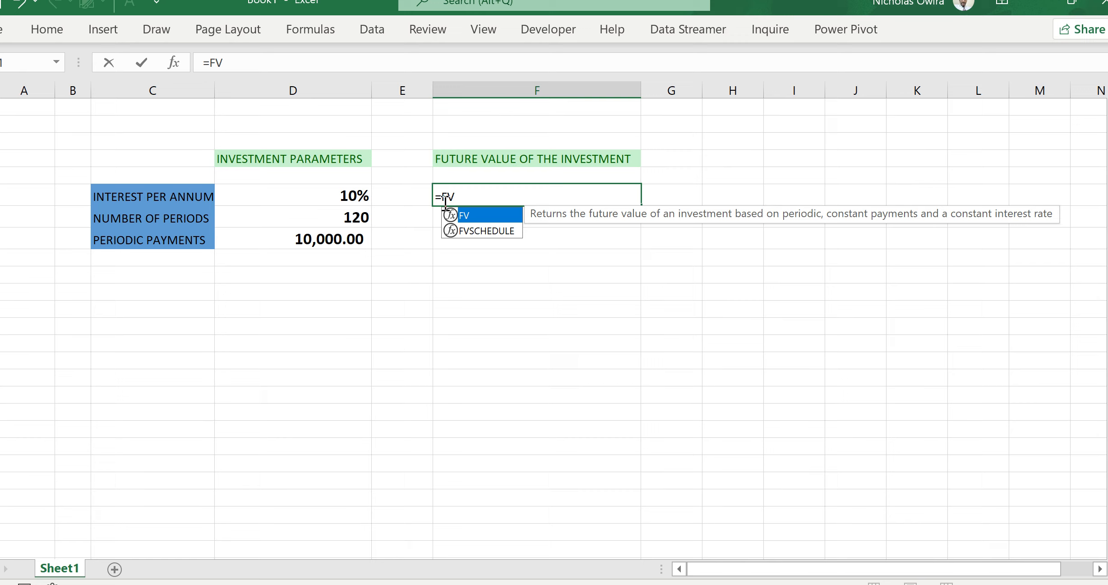
{"action": "double_click", "coordinate": [486, 219]}
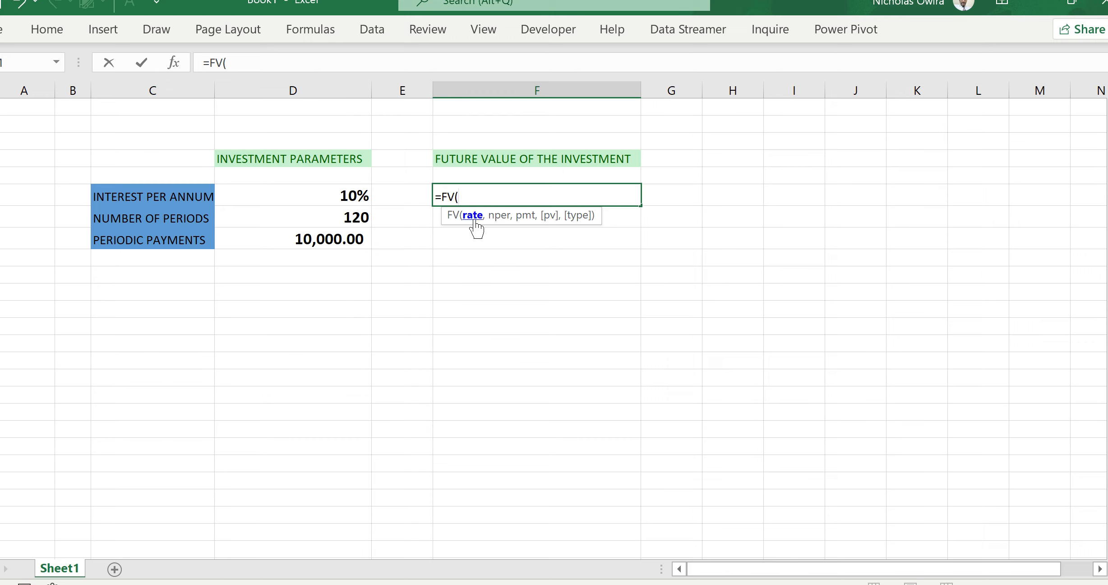
{"action": "left_click", "coordinate": [352, 197]}
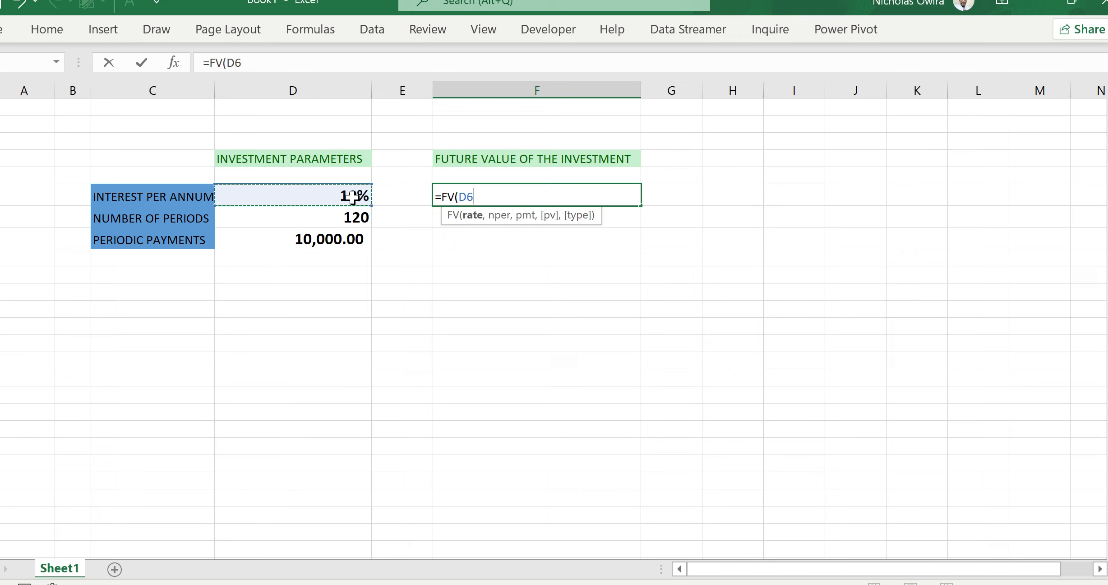
{"action": "type", "text": ","}
{"action": "left_click", "coordinate": [322, 220]}
{"action": "type", "text": ","}
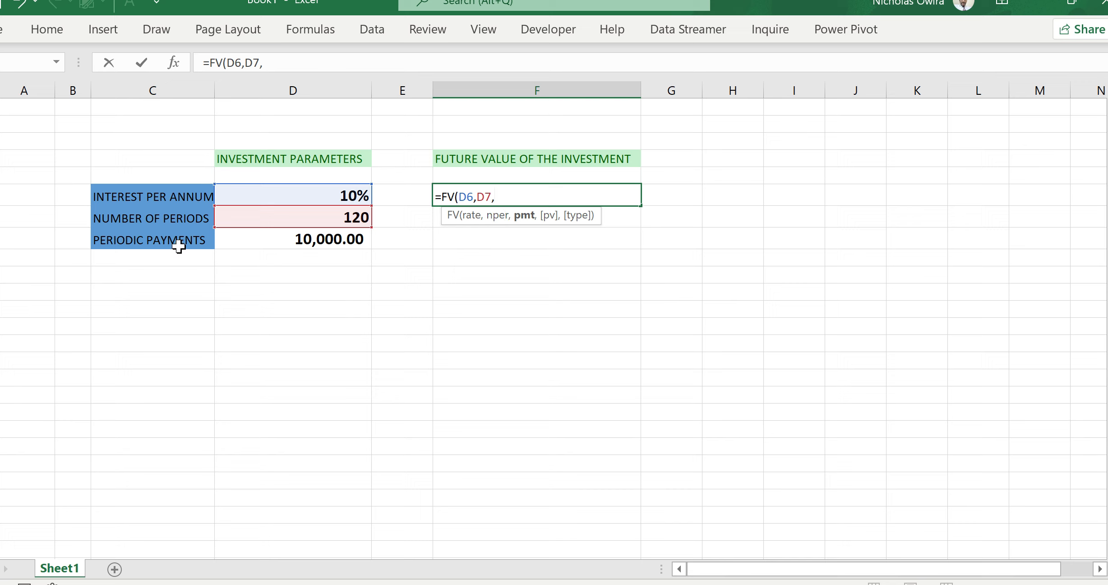
{"action": "left_click", "coordinate": [325, 239]}
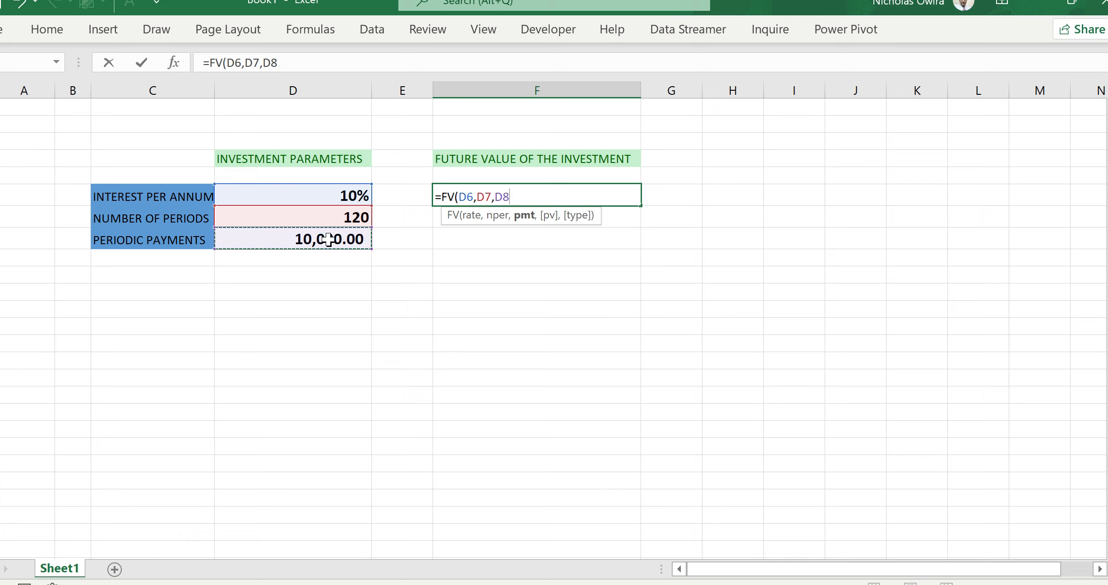
{"action": "type", "text": ")"}
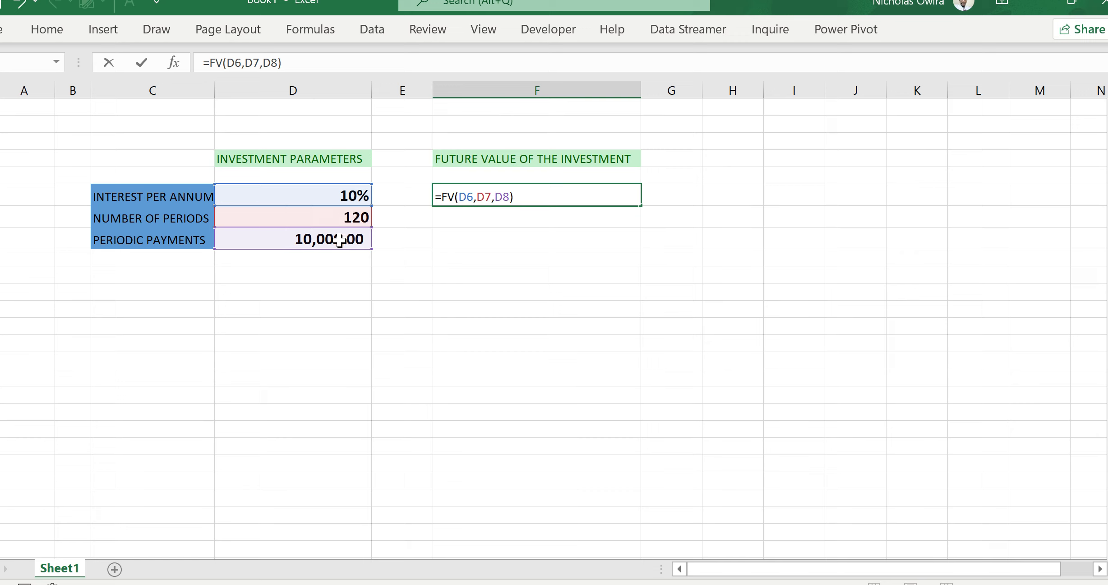
{"action": "key", "text": "Return"}
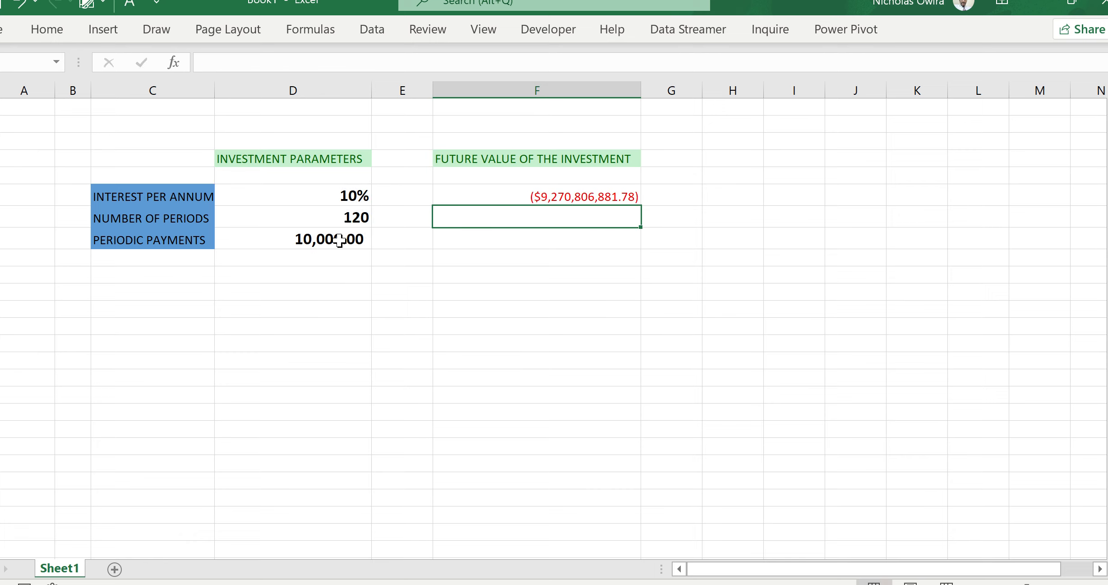
Step: Edit the future value formula to divide the annual rate by 12, giving =FV(D6/12,D7,D8)
{"action": "left_click", "coordinate": [528, 197]}
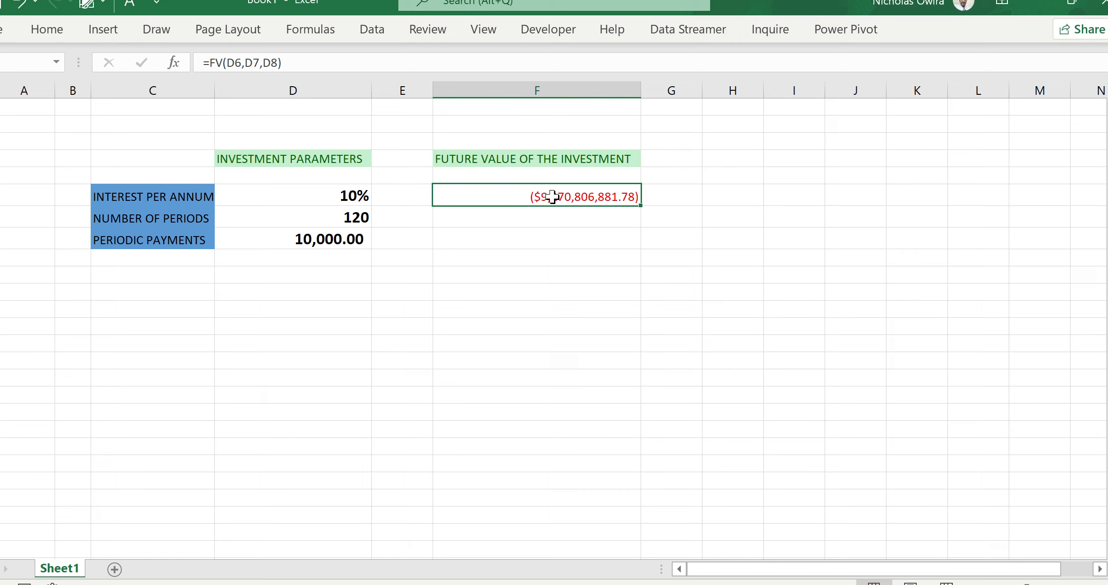
{"action": "double_click", "coordinate": [552, 197]}
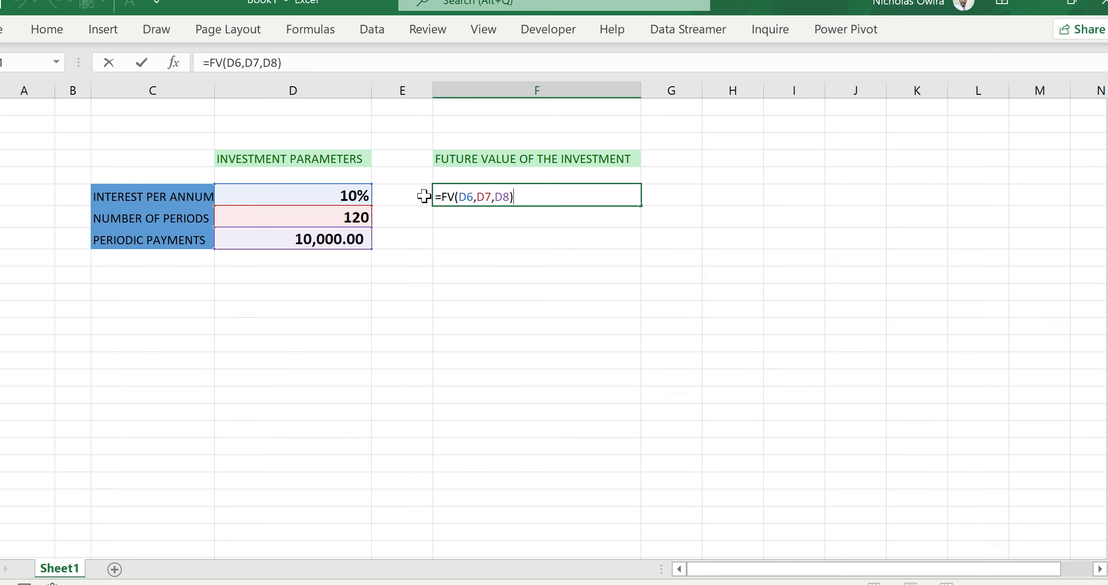
{"action": "left_click", "coordinate": [474, 197]}
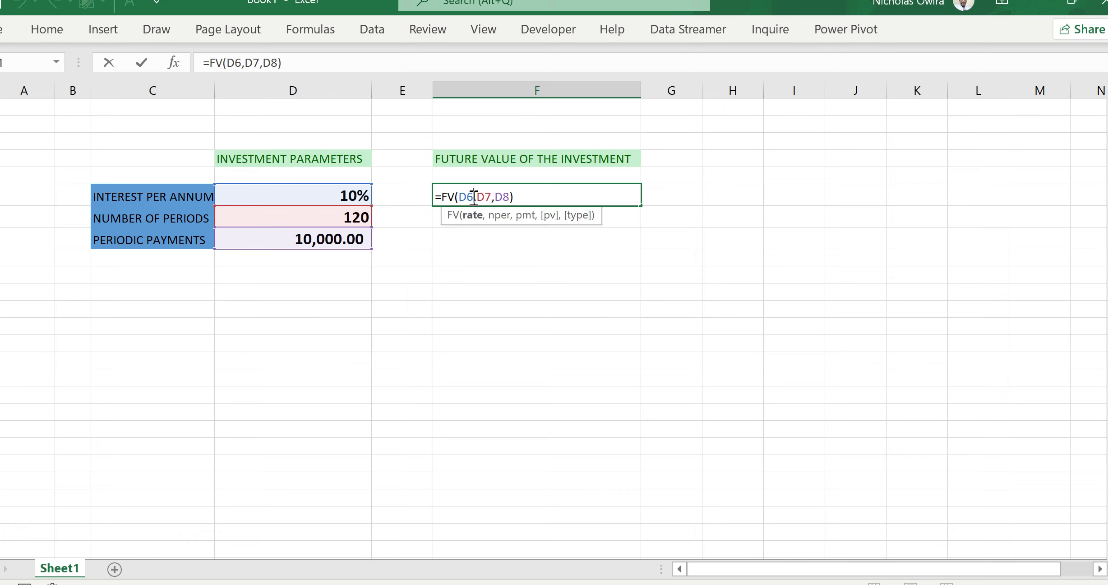
{"action": "type", "text": "/"}
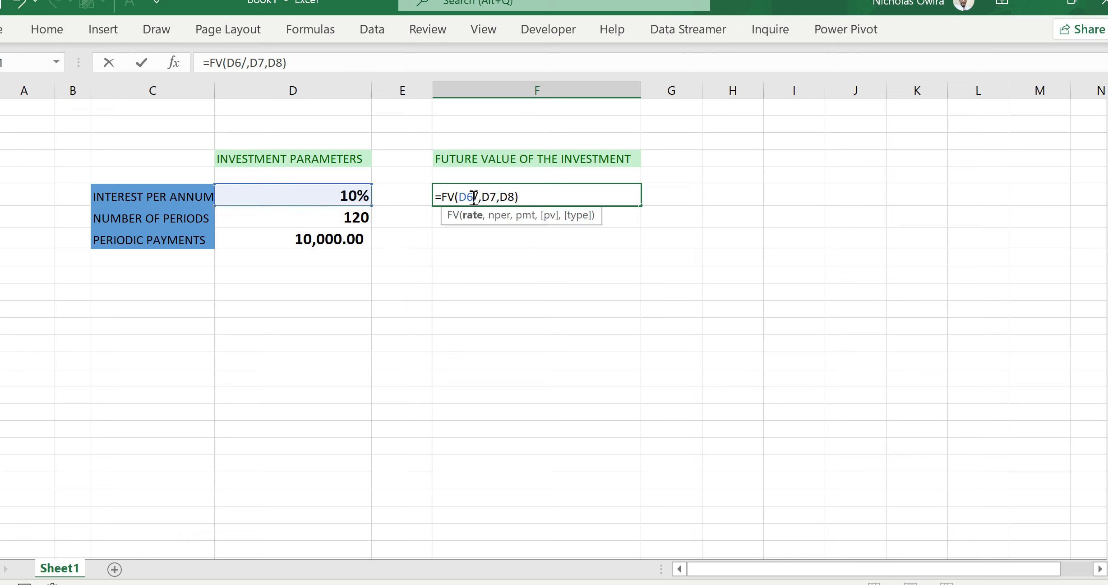
{"action": "type", "text": "12"}
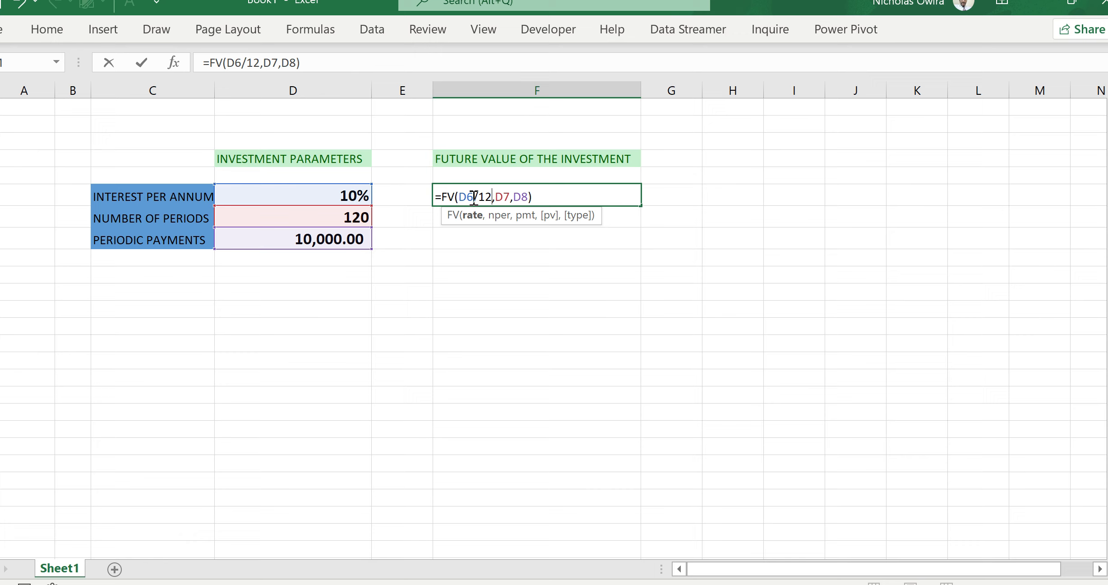
{"action": "key", "text": "Return"}
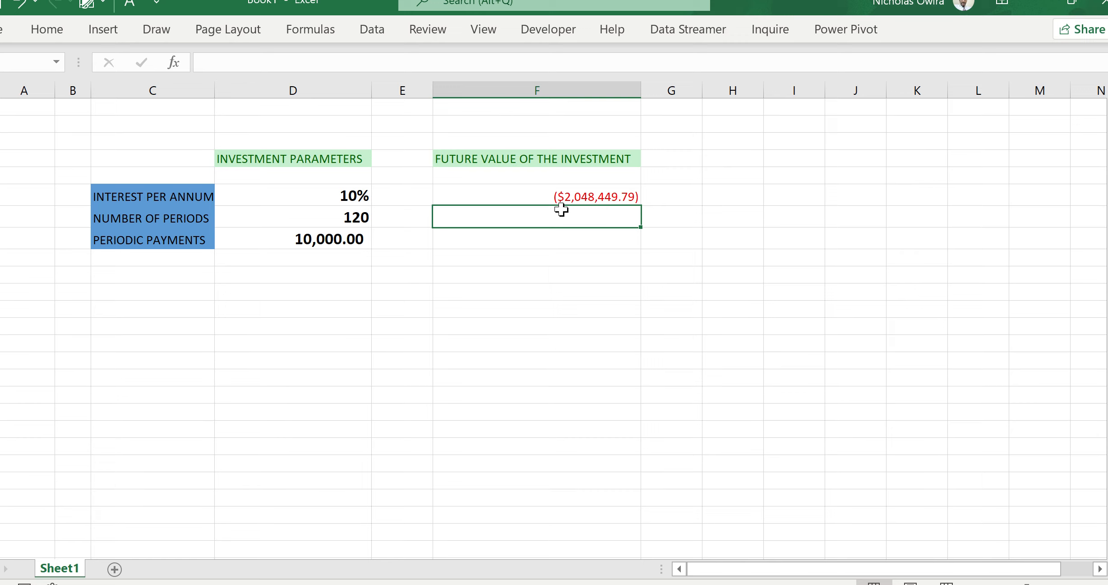
{"action": "left_click", "coordinate": [590, 197]}
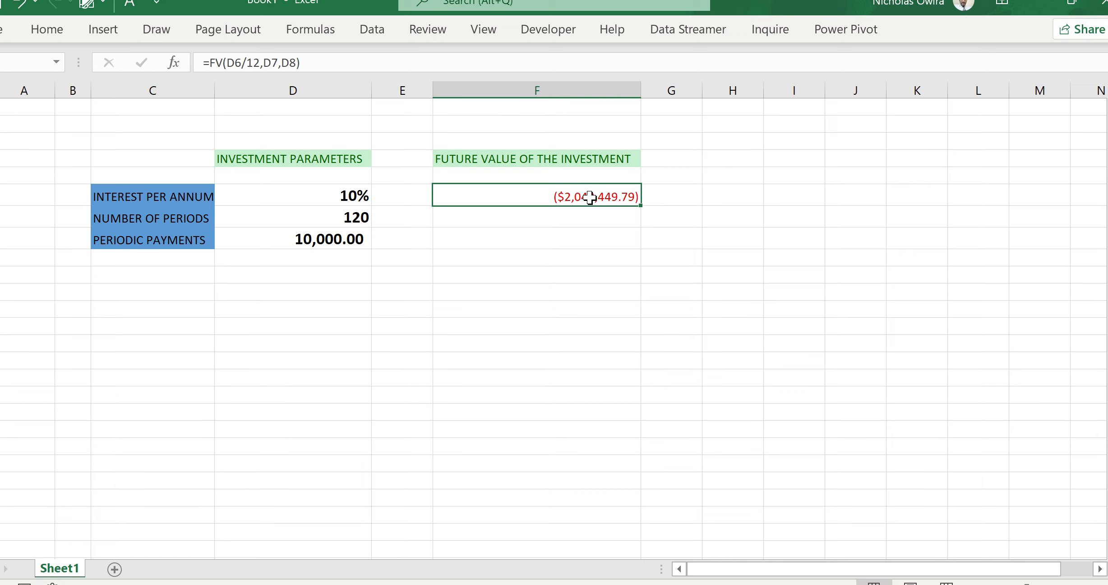
{"action": "double_click", "coordinate": [590, 197]}
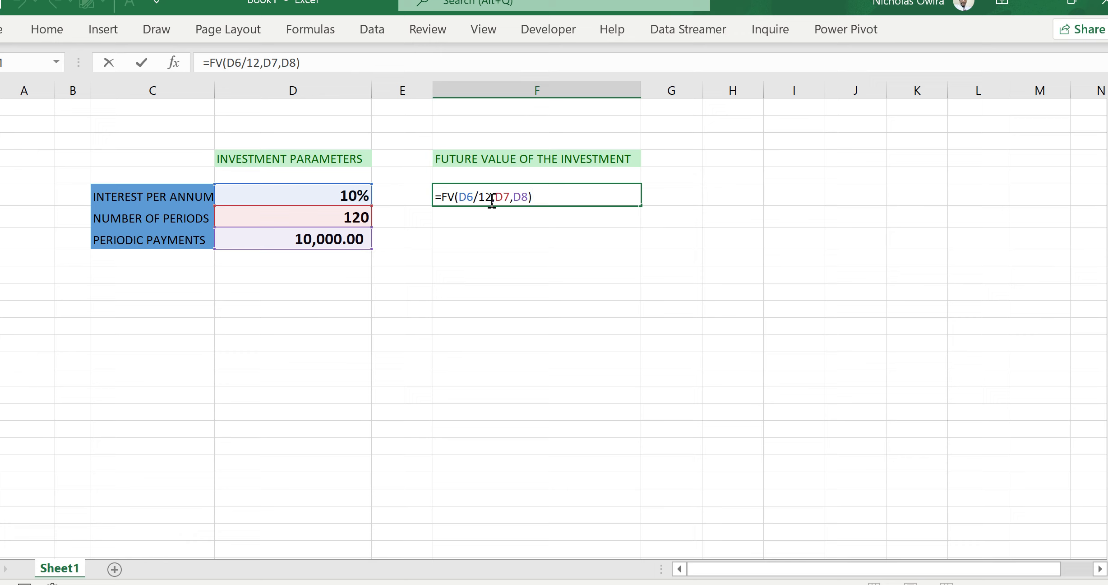
{"action": "key", "text": "Return"}
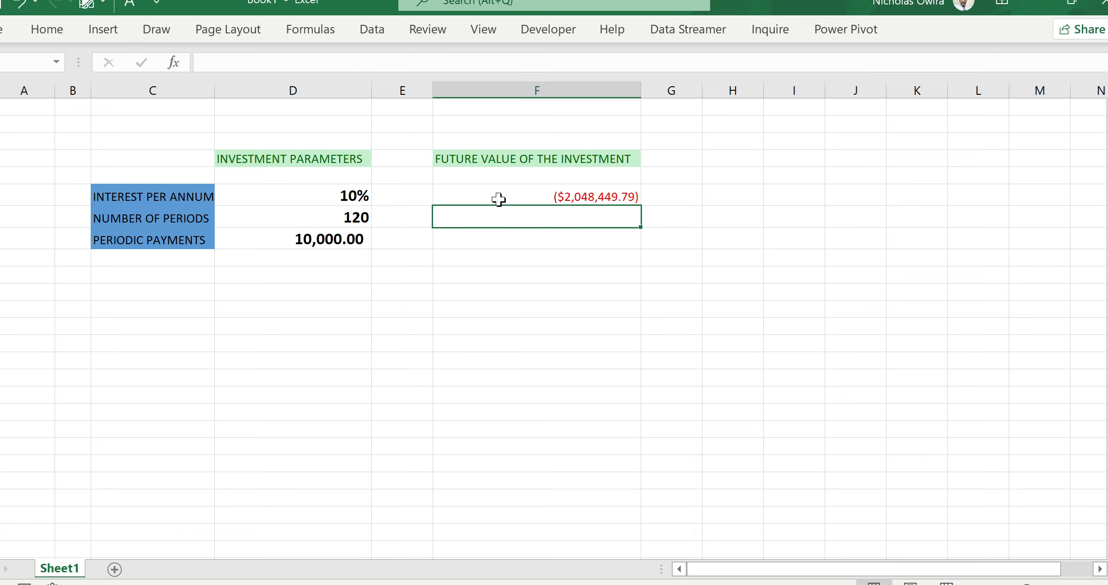
{"action": "left_click", "coordinate": [538, 234]}
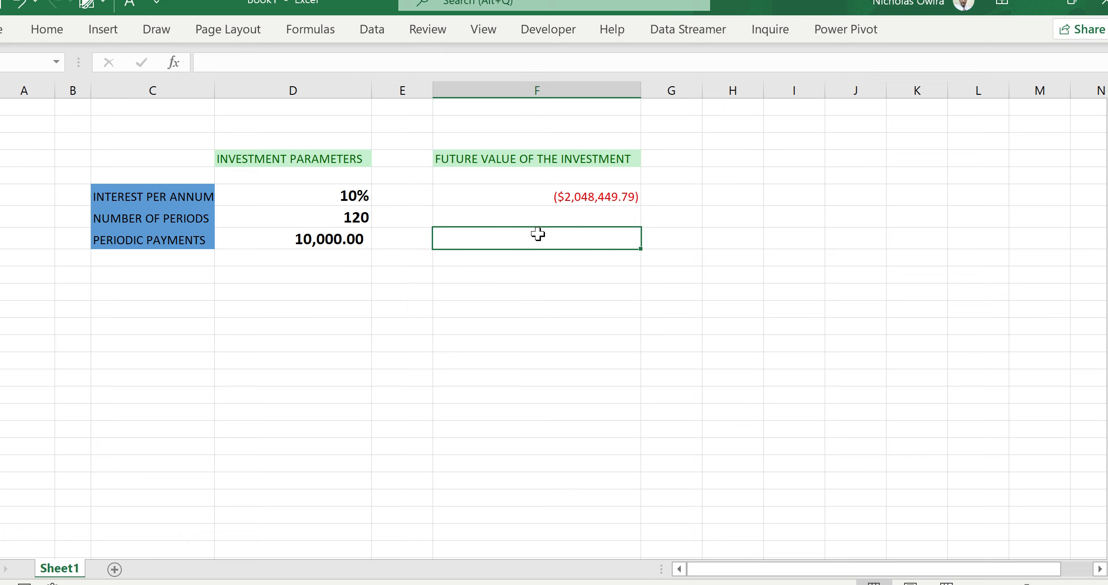
{"action": "type", "text": "="}
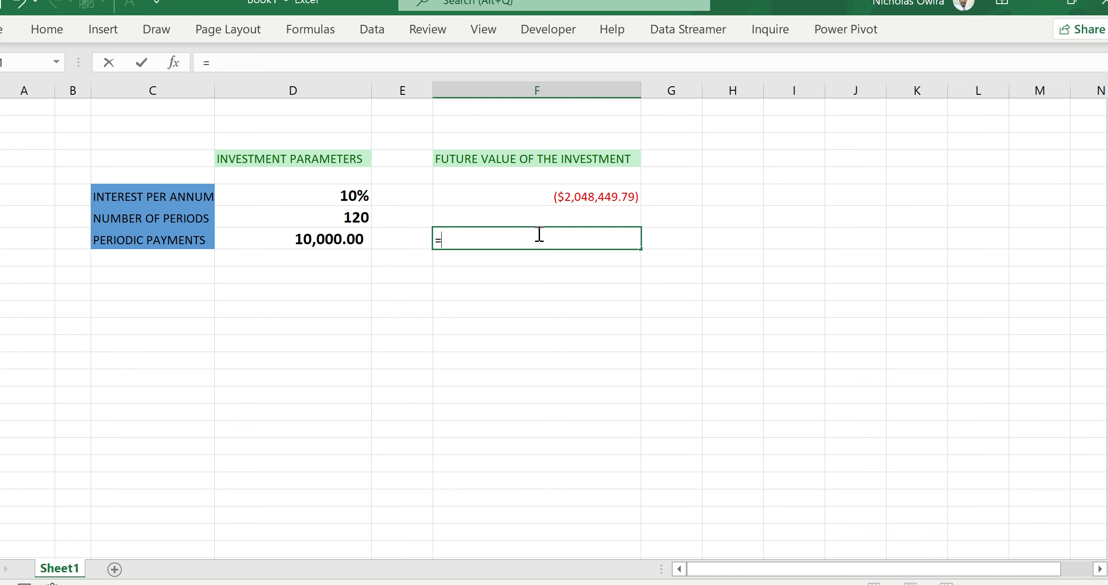
{"action": "type", "text": "PMT"}
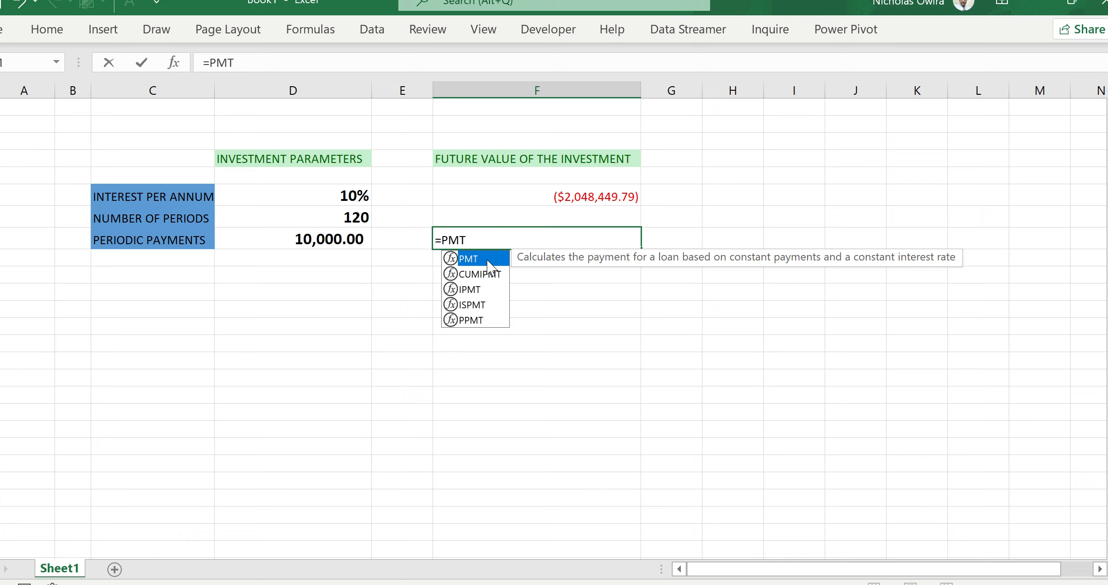
{"action": "key", "text": "BackSpace"}
{"action": "key", "text": "BackSpace"}
{"action": "key", "text": "BackSpace"}
{"action": "key", "text": "BackSpace"}
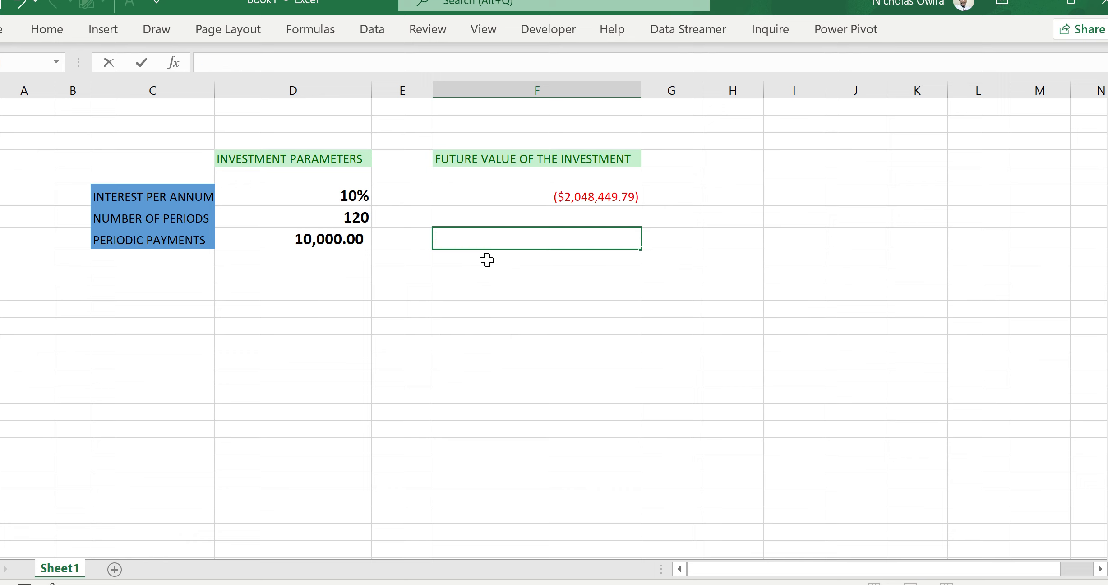
Step: Multiply the future value formula by -1 so it reads =-1*FV(D6/12,D7,D8)
{"action": "double_click", "coordinate": [591, 197]}
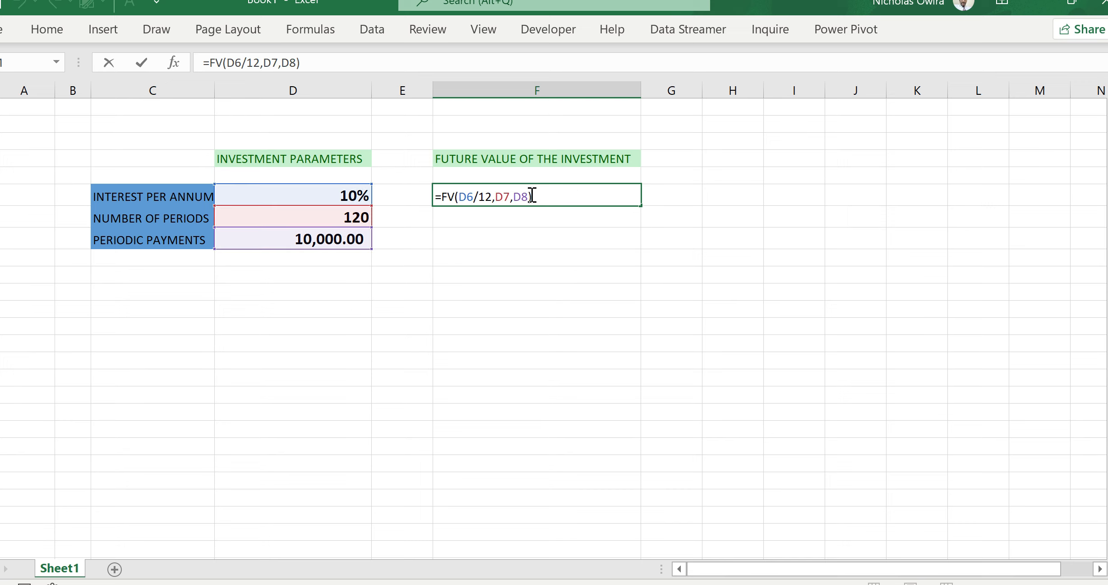
{"action": "left_click", "coordinate": [443, 198]}
{"action": "type", "text": "-"}
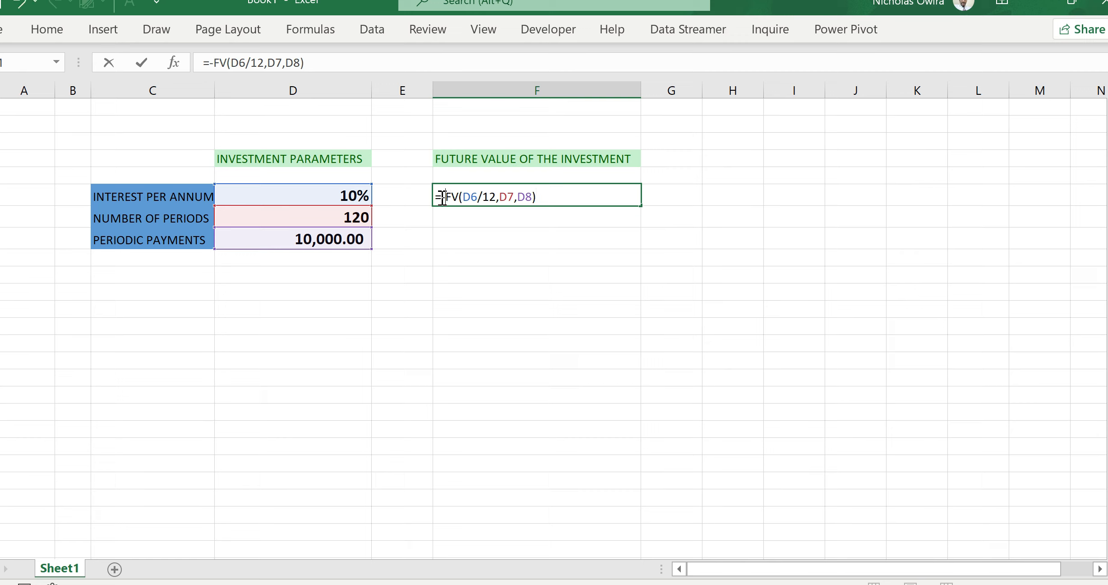
{"action": "type", "text": "1"}
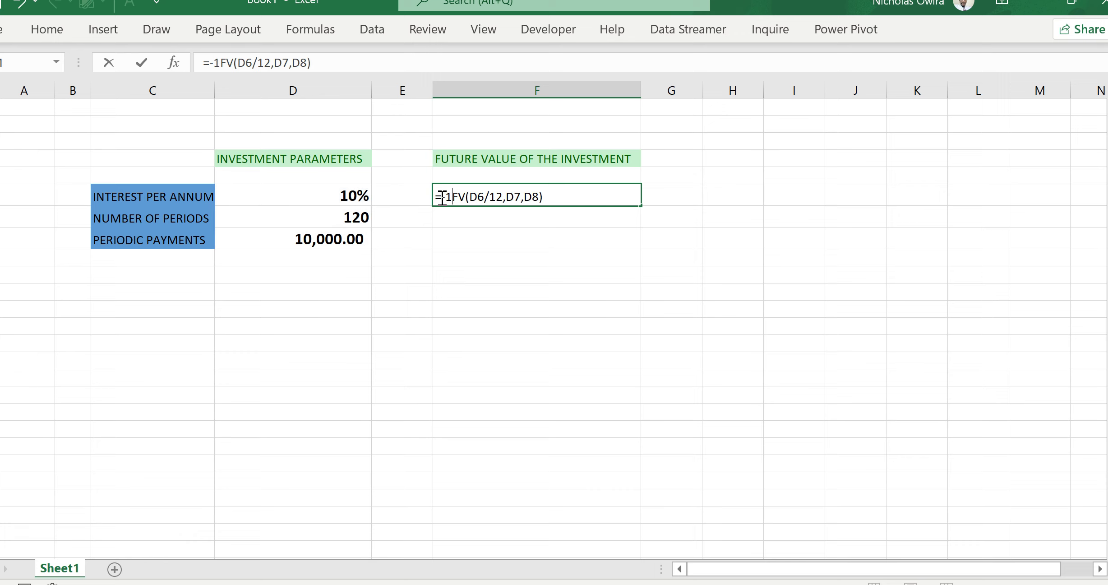
{"action": "type", "text": "*"}
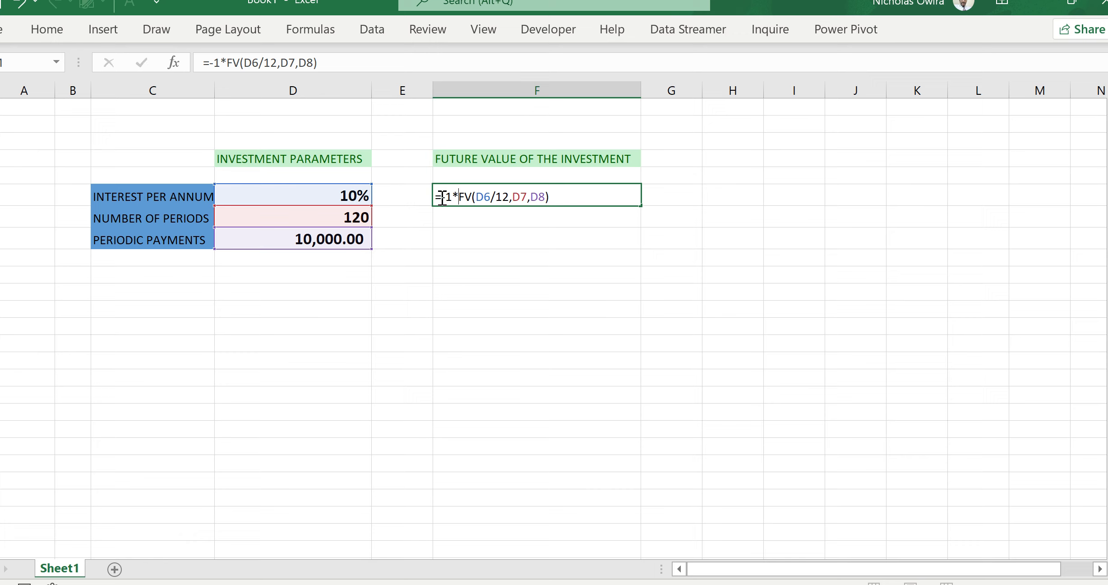
{"action": "key", "text": "Return"}
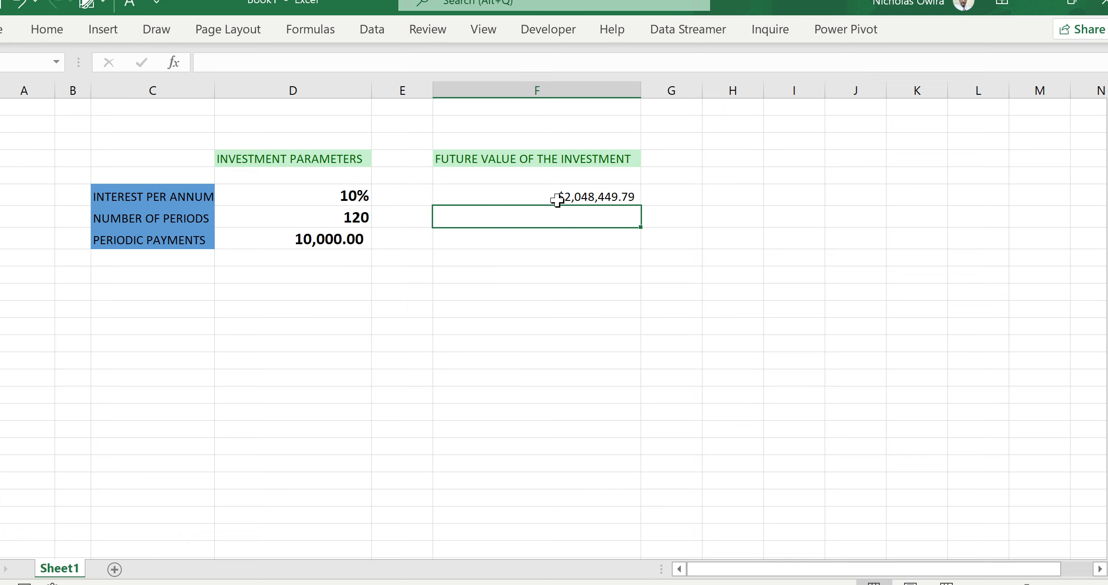
Step: Change the interest per annum to 12%
{"action": "left_click", "coordinate": [578, 195]}
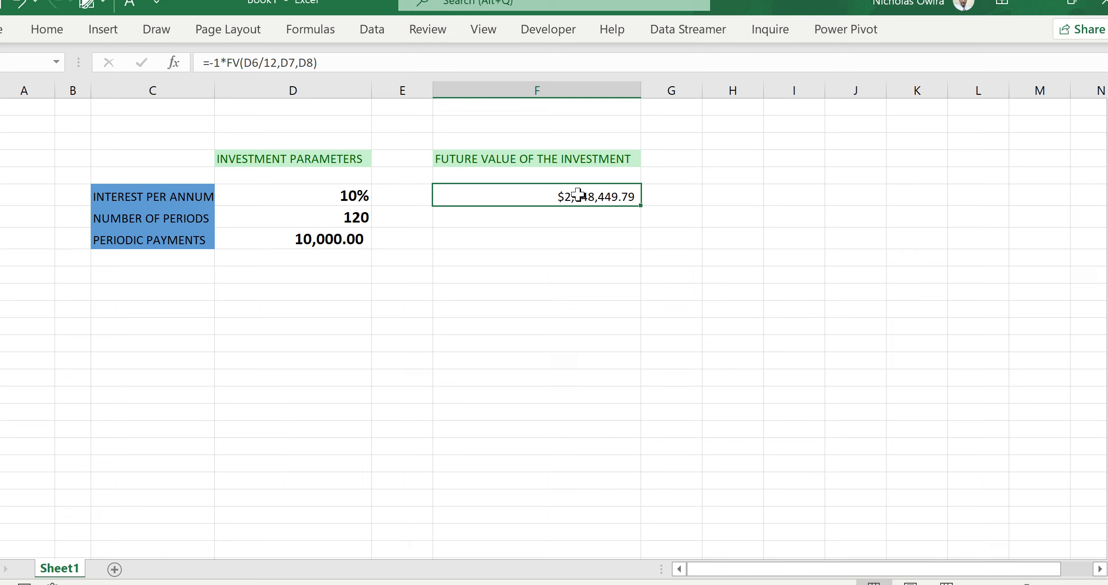
{"action": "left_click", "coordinate": [340, 195]}
{"action": "double_click", "coordinate": [339, 195]}
{"action": "key", "text": "BackSpace"}
{"action": "type", "text": "2"}
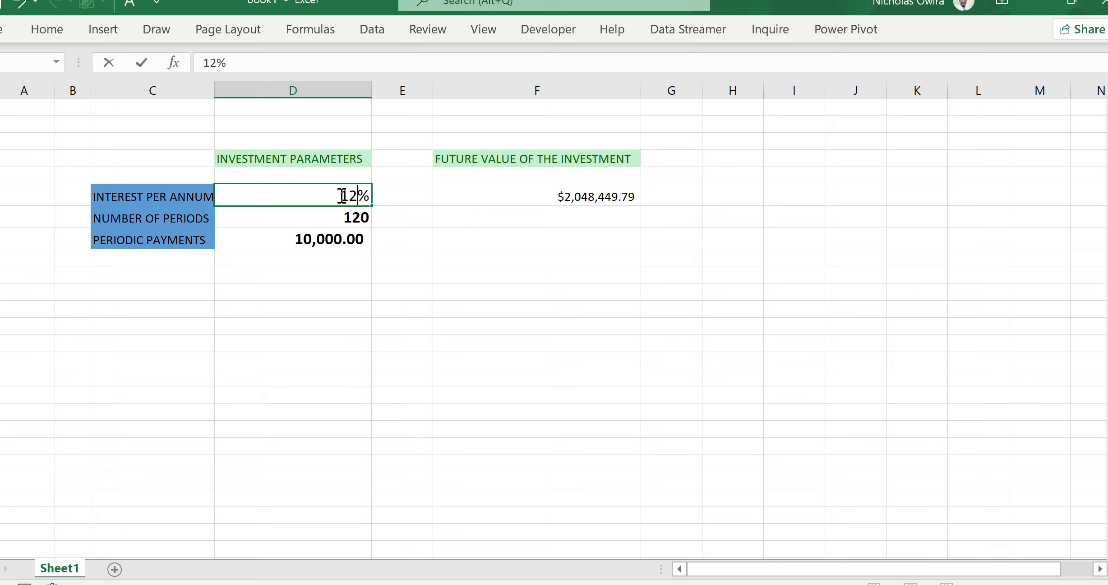
{"action": "key", "text": "Return"}
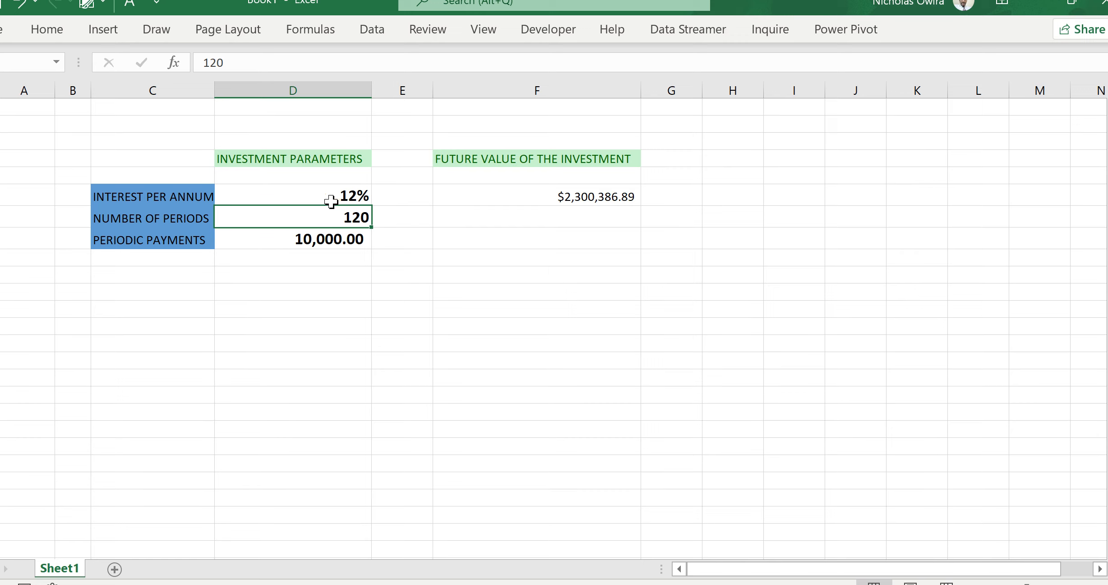
Step: Change the interest per annum to 30%
{"action": "left_click", "coordinate": [347, 190]}
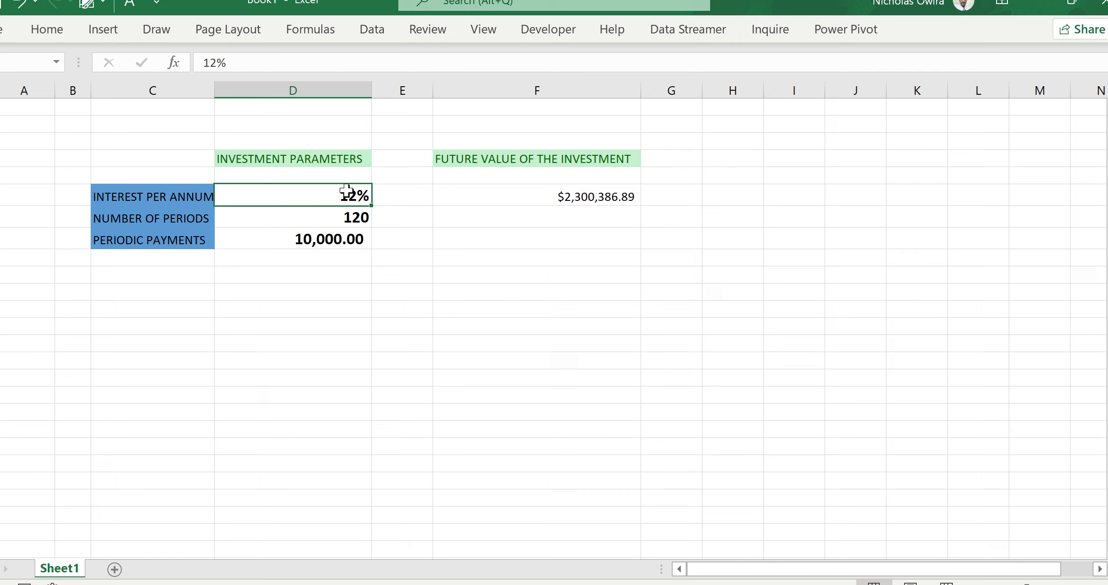
{"action": "double_click", "coordinate": [346, 191]}
{"action": "type", "text": "30"}
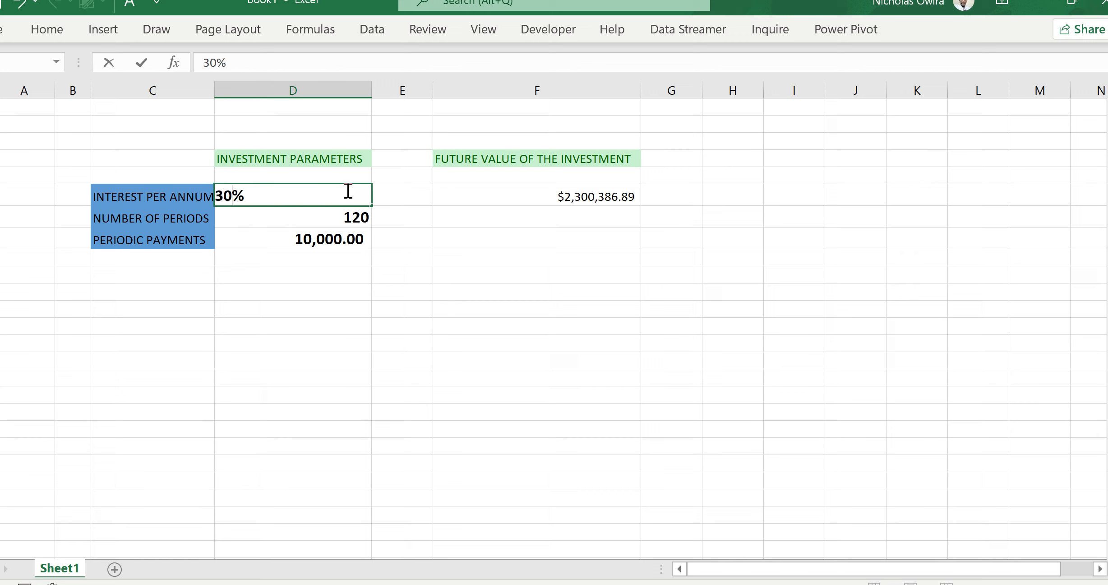
{"action": "key", "text": "Return"}
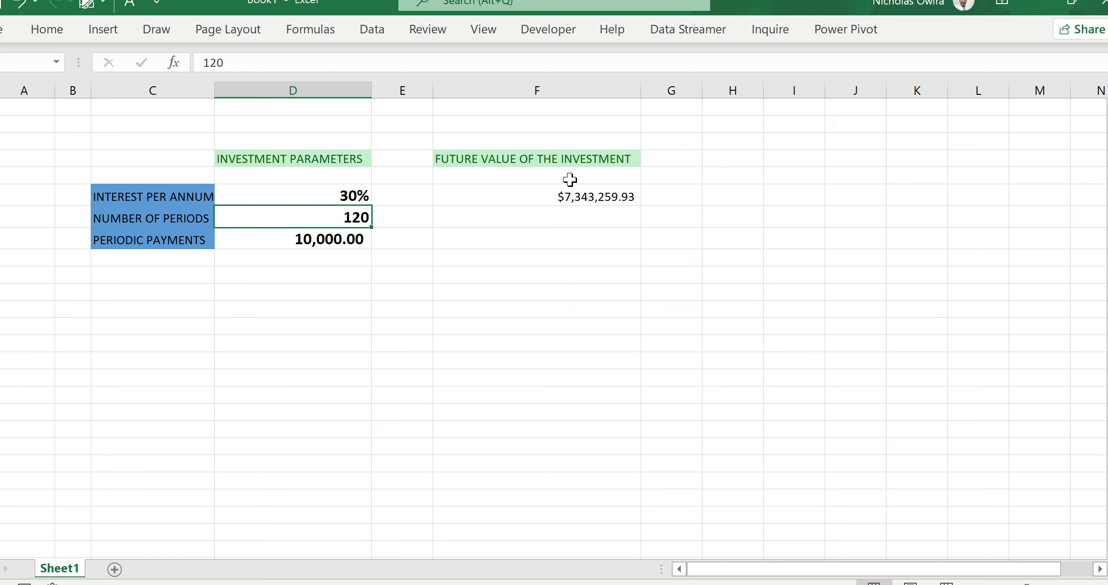
Step: Change the interest per annum to 6%
{"action": "left_click", "coordinate": [356, 195]}
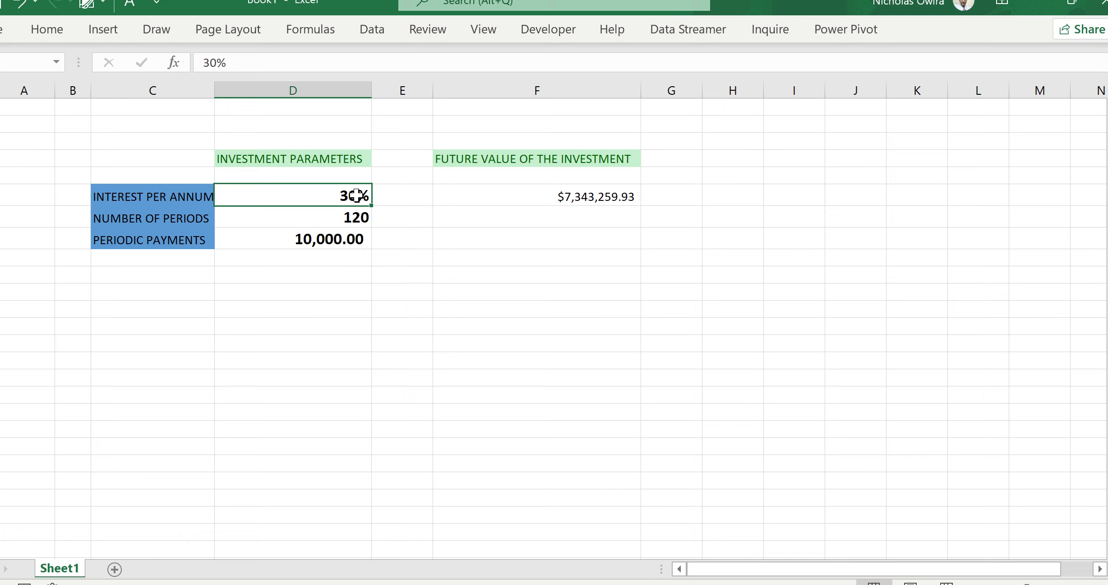
{"action": "type", "text": "6"}
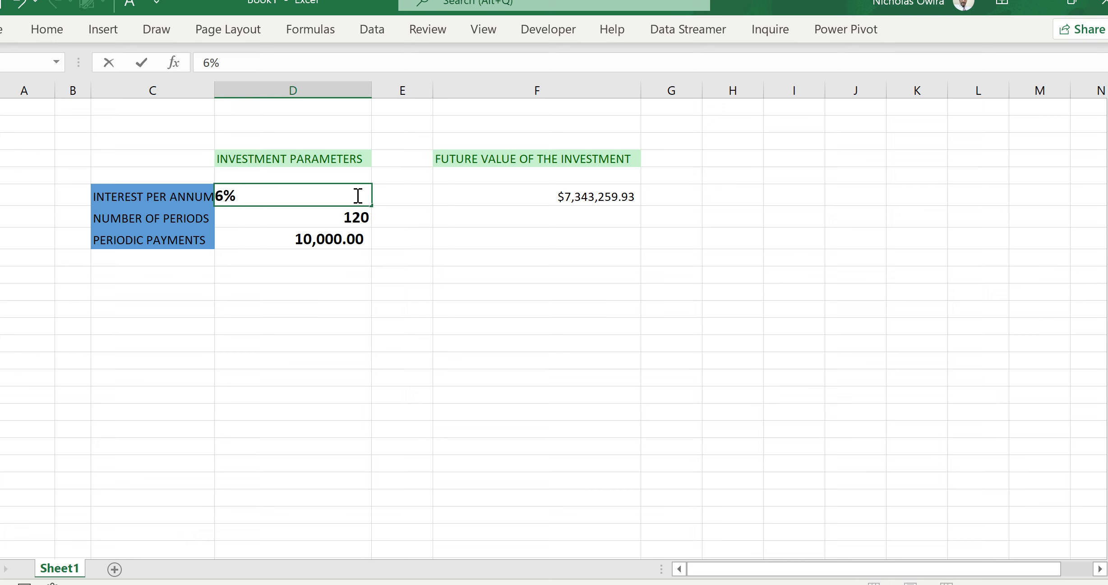
{"action": "key", "text": "Return"}
Step: Change the interest per annum to 1%
{"action": "left_click", "coordinate": [355, 196]}
{"action": "type", "text": "1"}
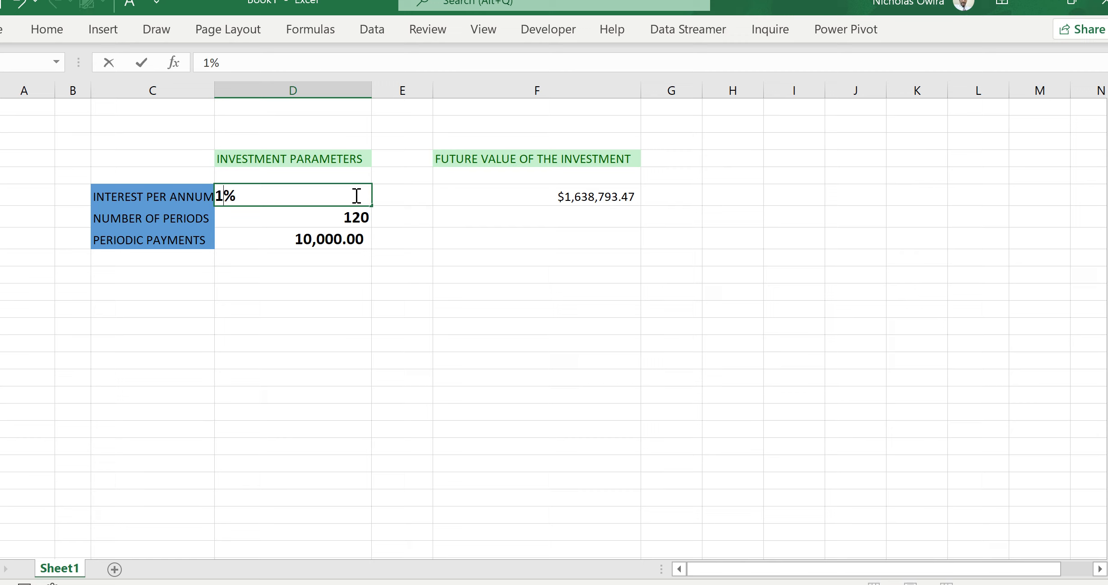
{"action": "key", "text": "Return"}
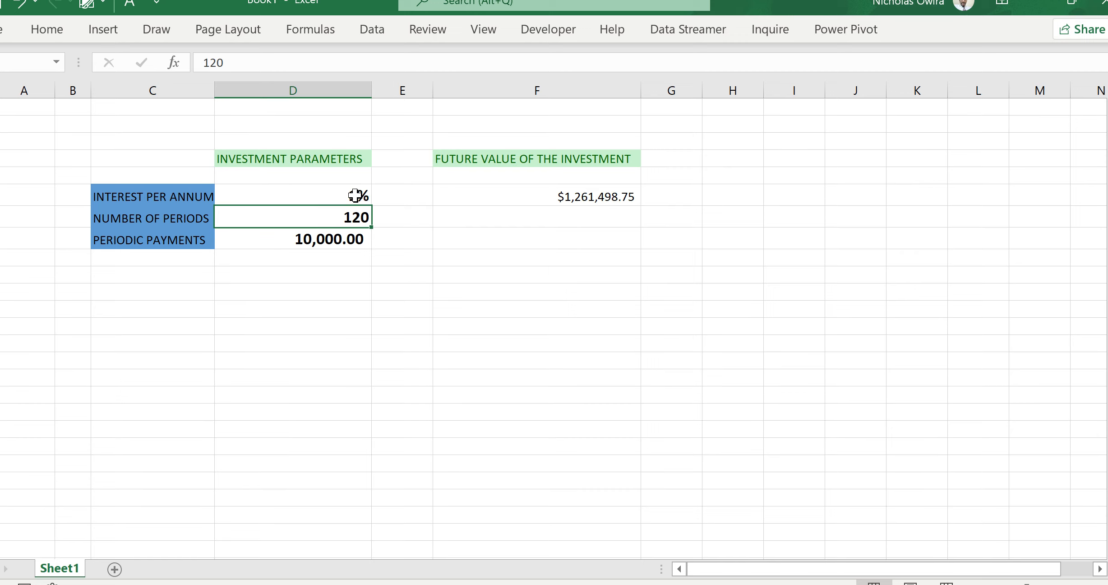
Step: Change the interest per annum to 10%
{"action": "left_click", "coordinate": [351, 194]}
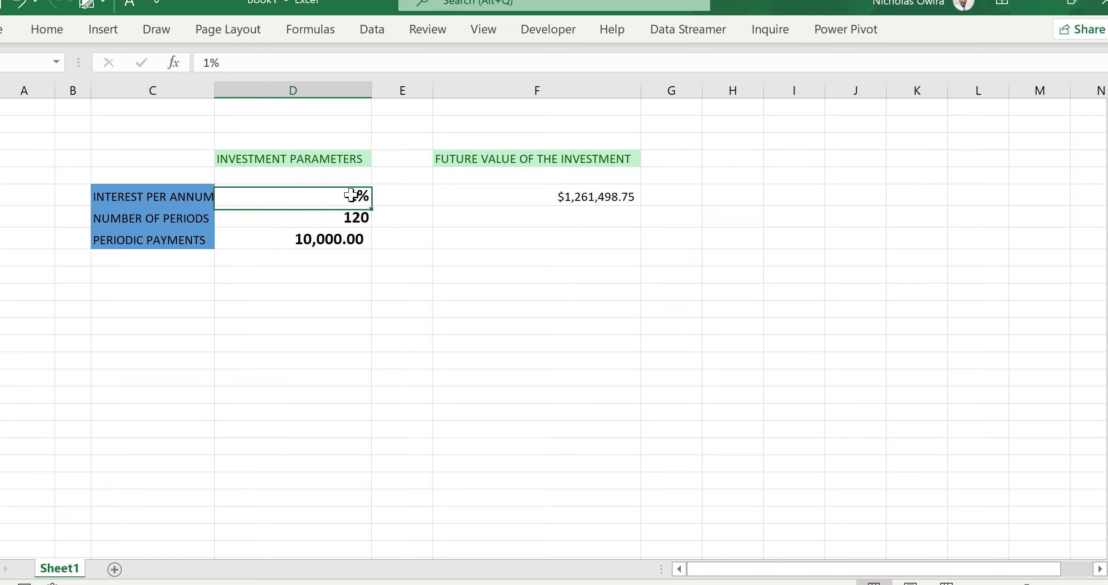
{"action": "type", "text": "10"}
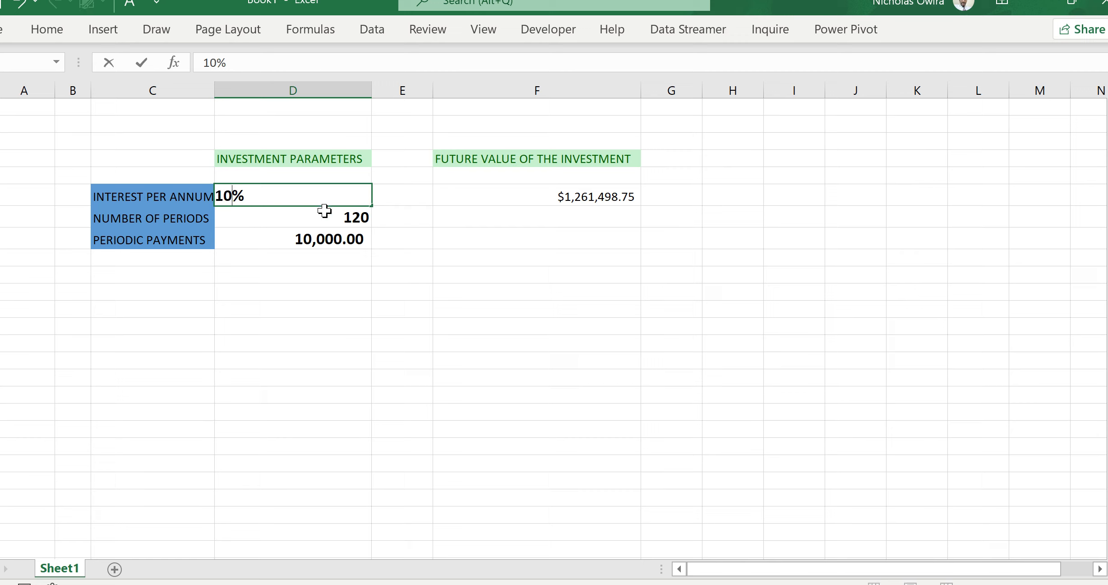
{"action": "key", "text": "Return"}
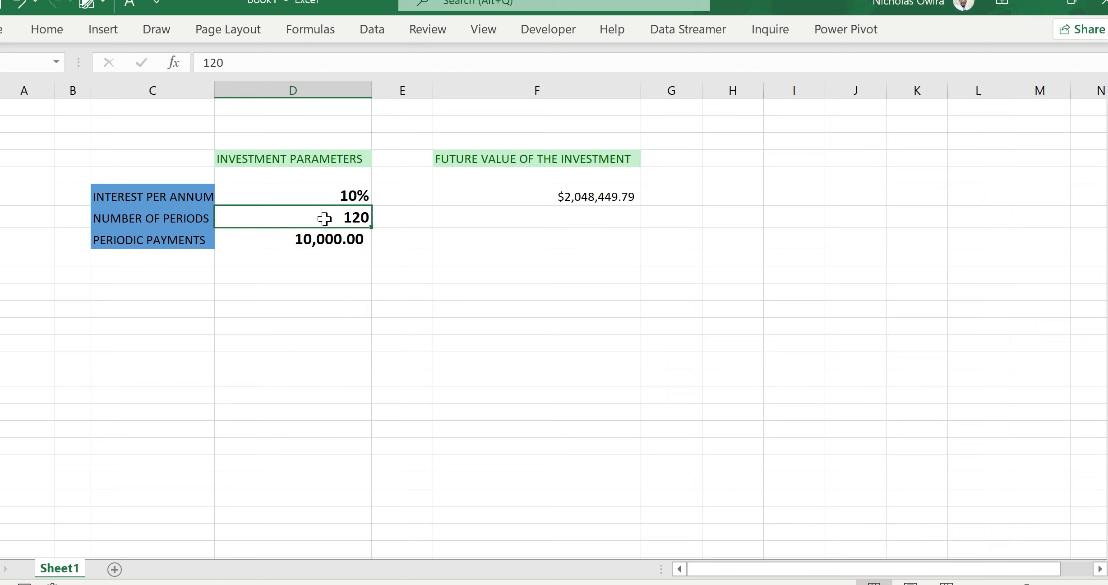
Step: Set the number of periods to 24
{"action": "type", "text": "24"}
{"action": "key", "text": "ctrl+Return"}
{"action": "key", "text": "Return"}
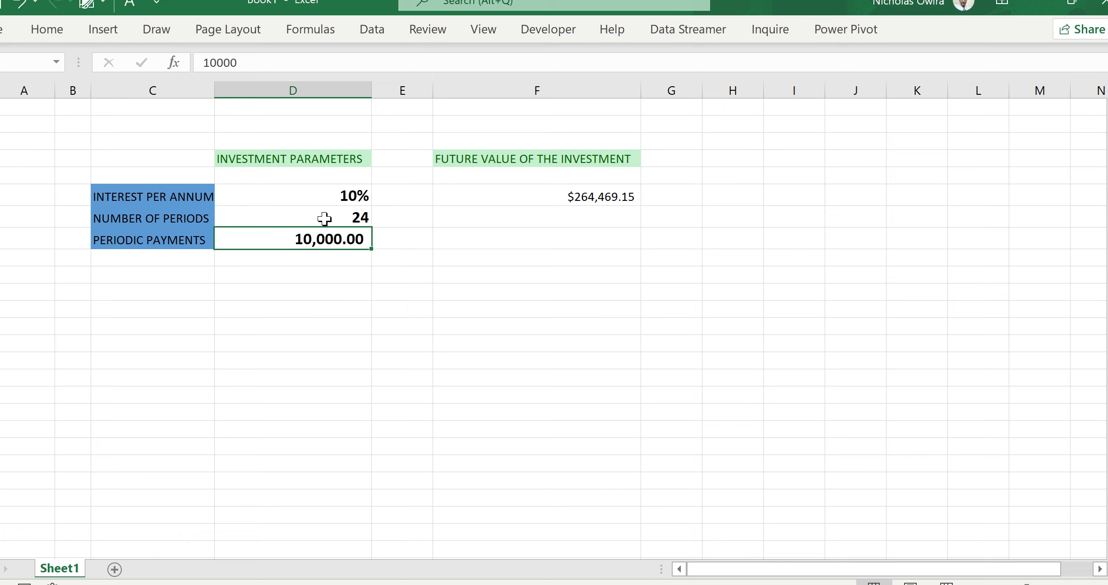
Step: Set the periodic payments to 50000
{"action": "type", "text": "5"}
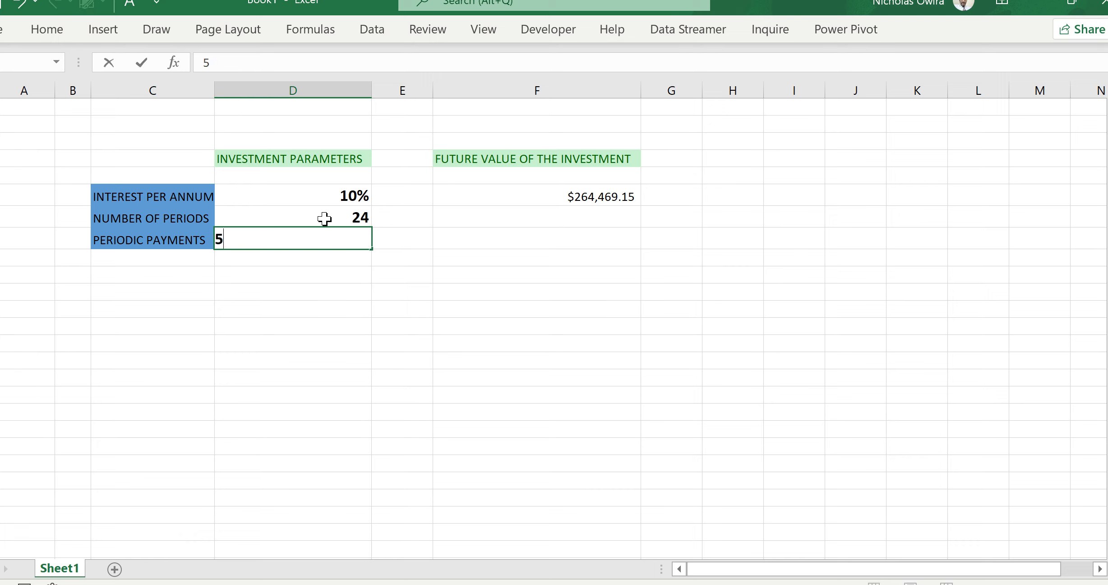
{"action": "type", "text": "0000"}
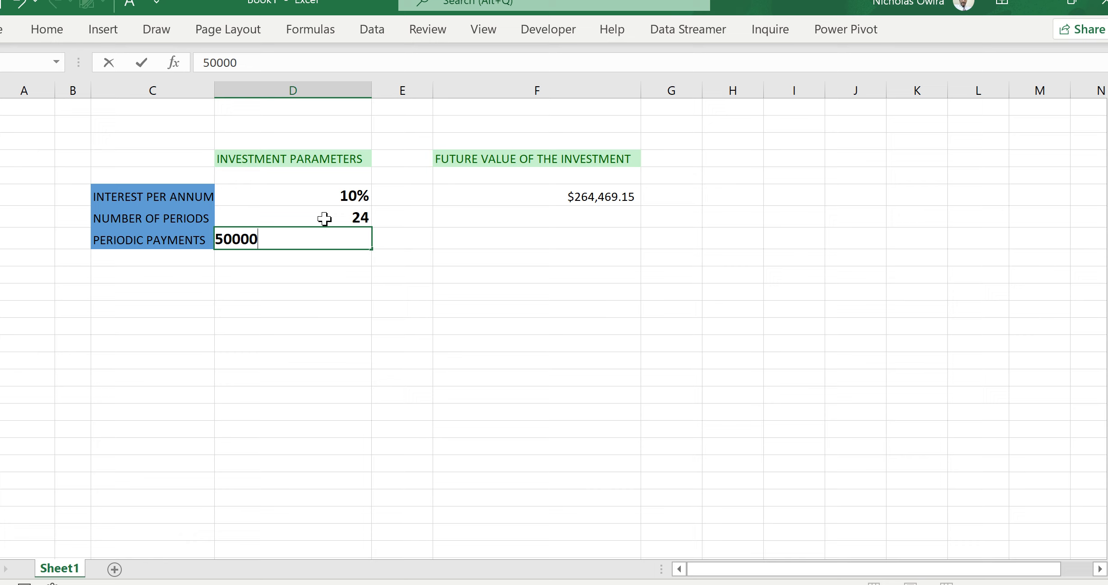
{"action": "key", "text": "Return"}
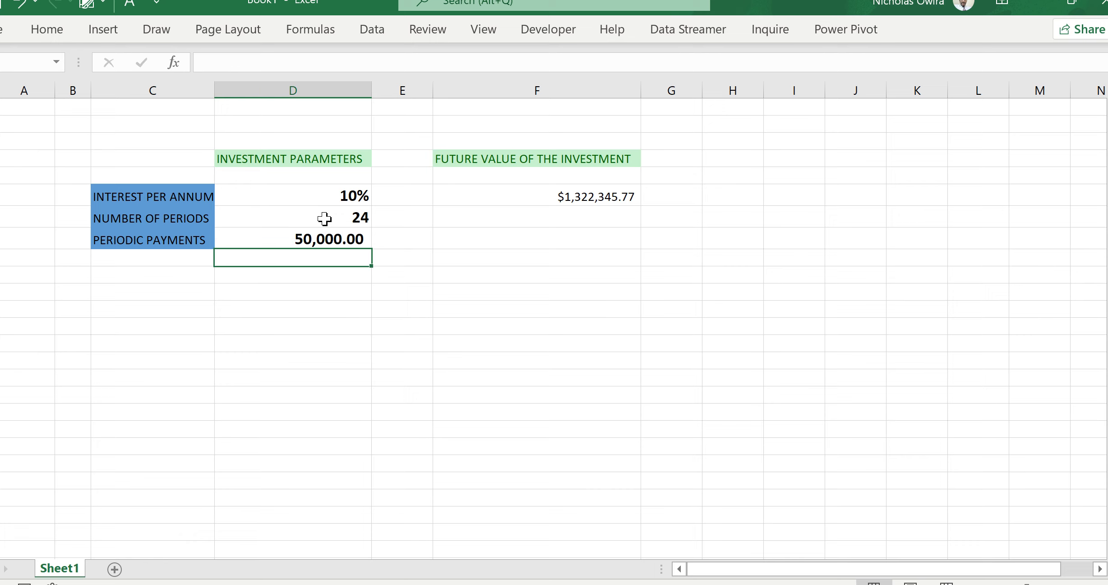
Step: Set the number of periods to 120
{"action": "left_click", "coordinate": [347, 219]}
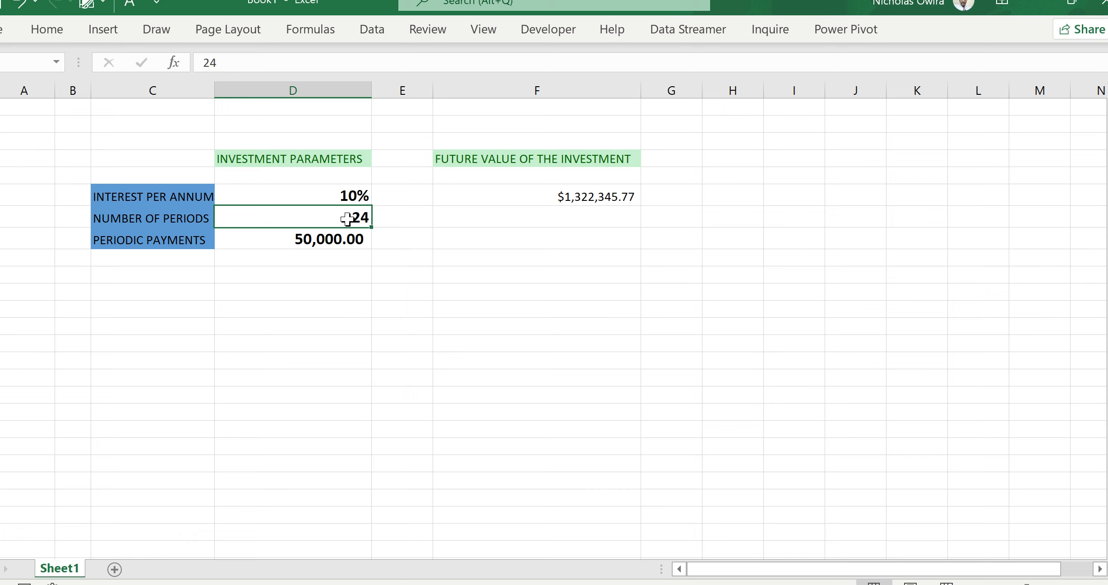
{"action": "type", "text": "120"}
{"action": "key", "text": "Return"}
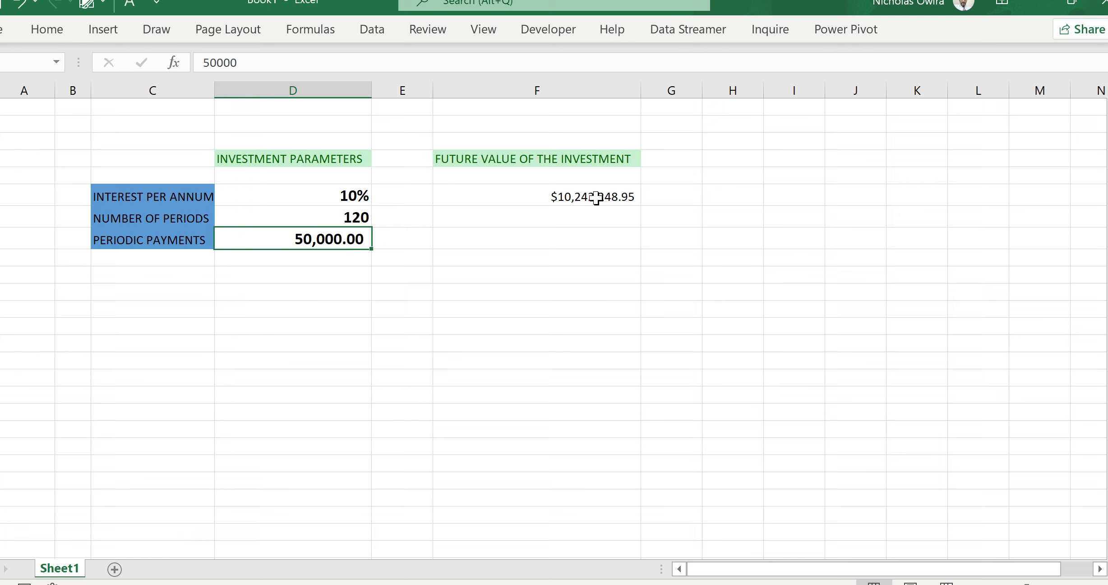
Step: Set the interest per annum to 12%
{"action": "left_click", "coordinate": [338, 199]}
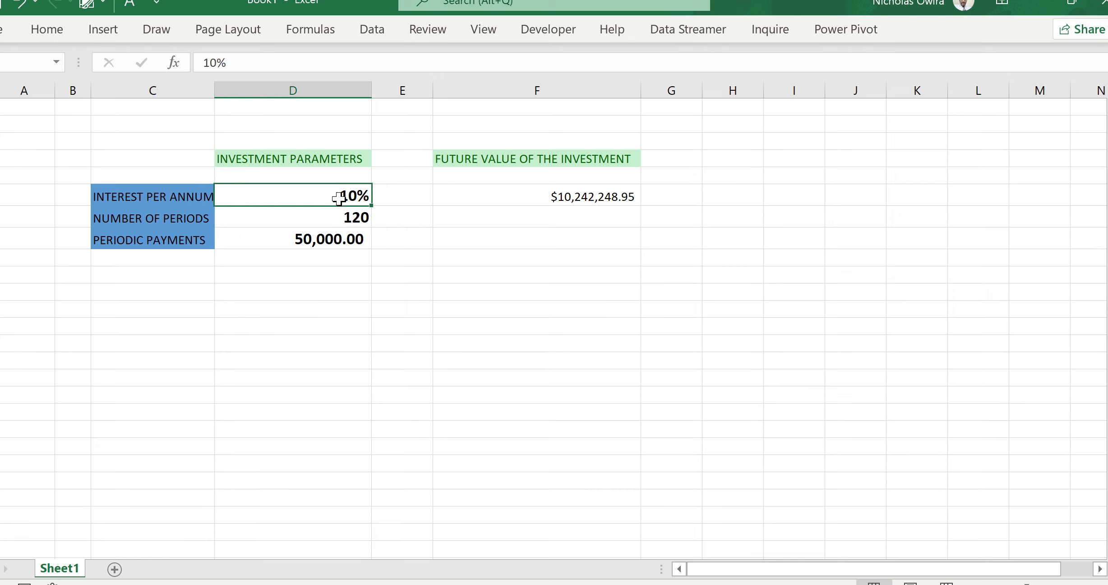
{"action": "type", "text": "12"}
{"action": "key", "text": "Return"}
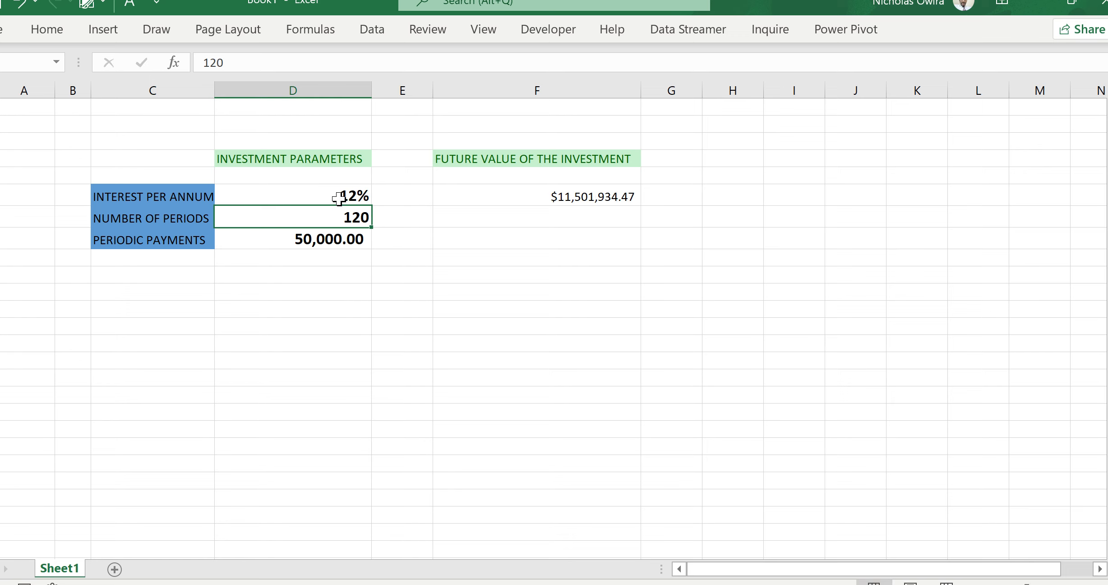
Step: Open the future value formula for inspection and leave the cell without changes
{"action": "left_click", "coordinate": [582, 197]}
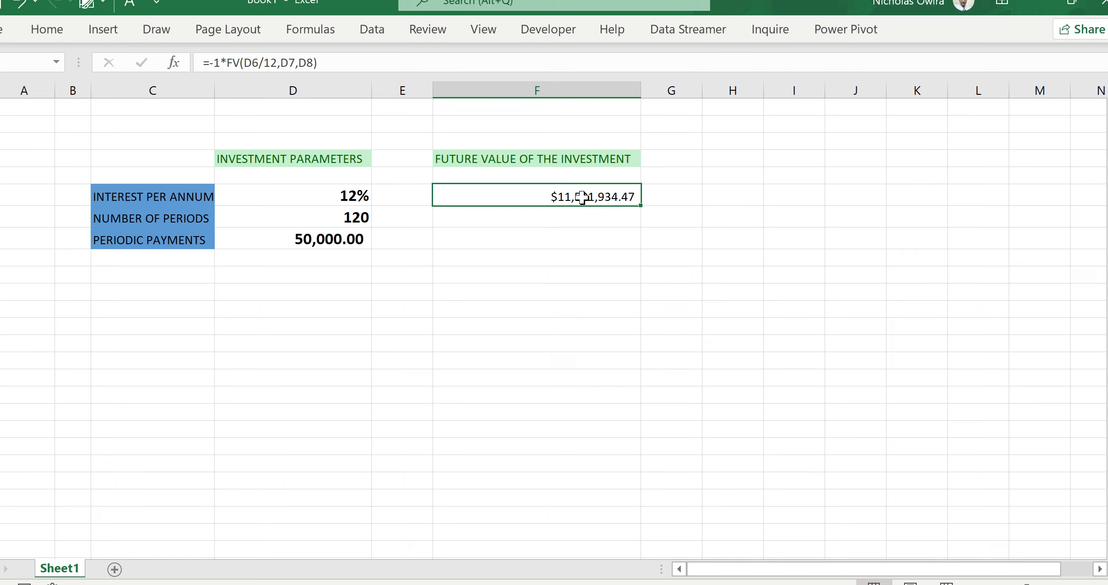
{"action": "double_click", "coordinate": [582, 197]}
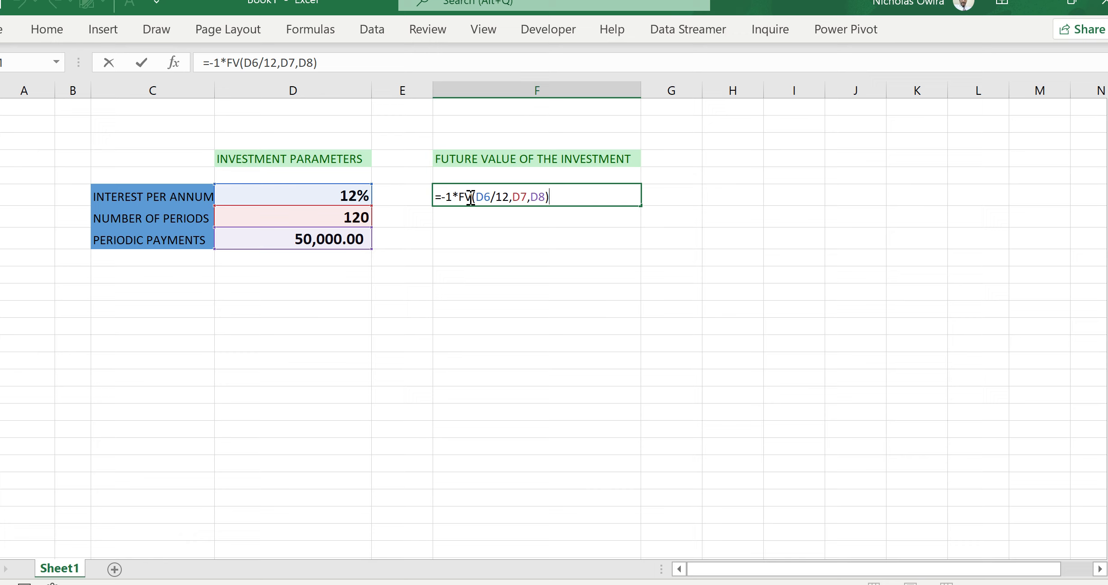
{"action": "key", "text": "Return"}
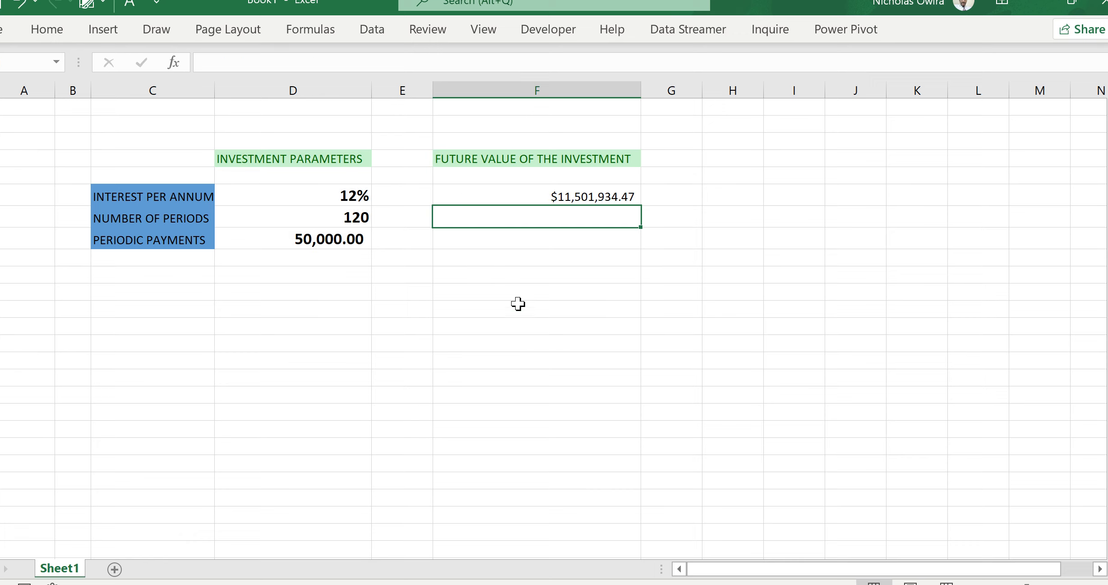